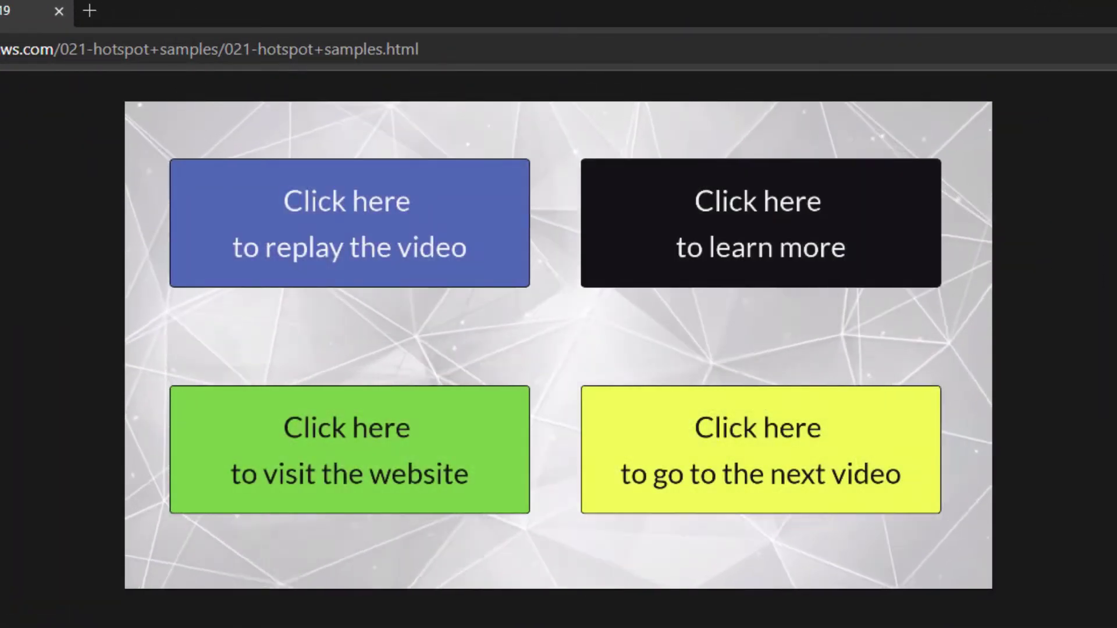
Replay the sample hotspot video, then follow its website hotspot to open cammastery.com
{"action": "left_click", "coordinate": [411, 236]}
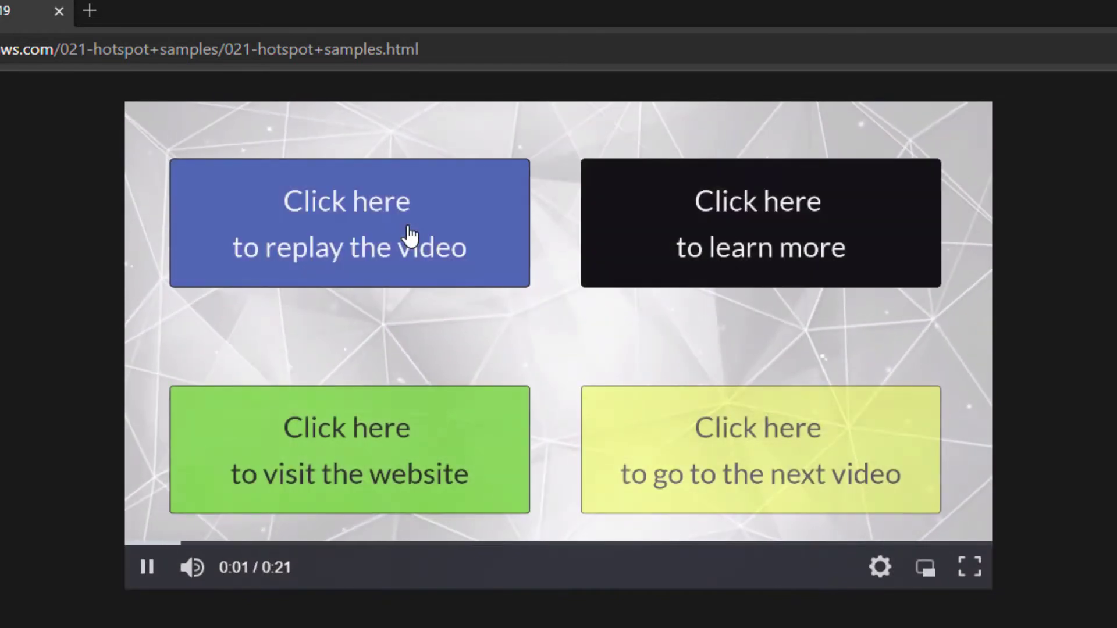
{"action": "left_click", "coordinate": [428, 452]}
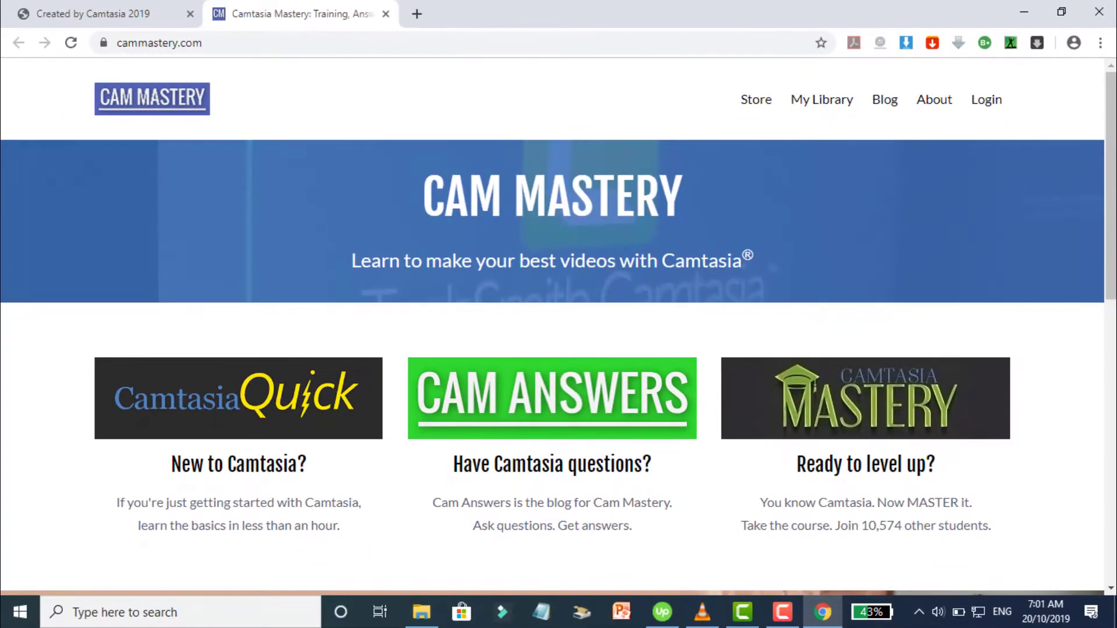
Scroll down the cammastery.com homepage, then play the hotspot project in Camtasia's preview
{"action": "scroll", "coordinate": [559, 325], "scroll_direction": "down", "scroll_amount": 8}
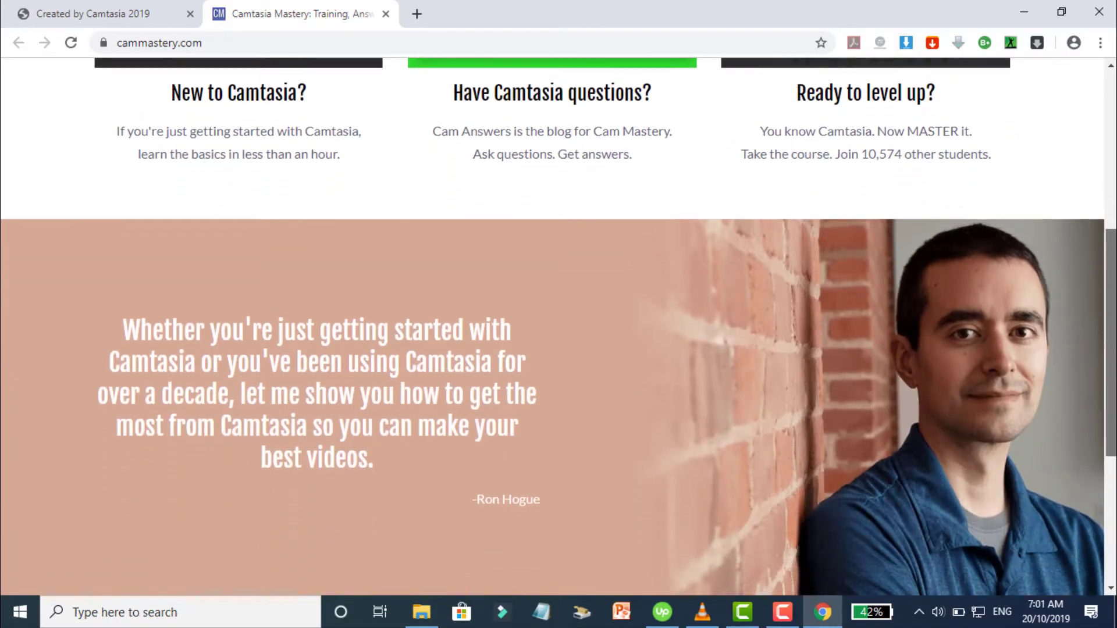
{"action": "left_click", "coordinate": [442, 446]}
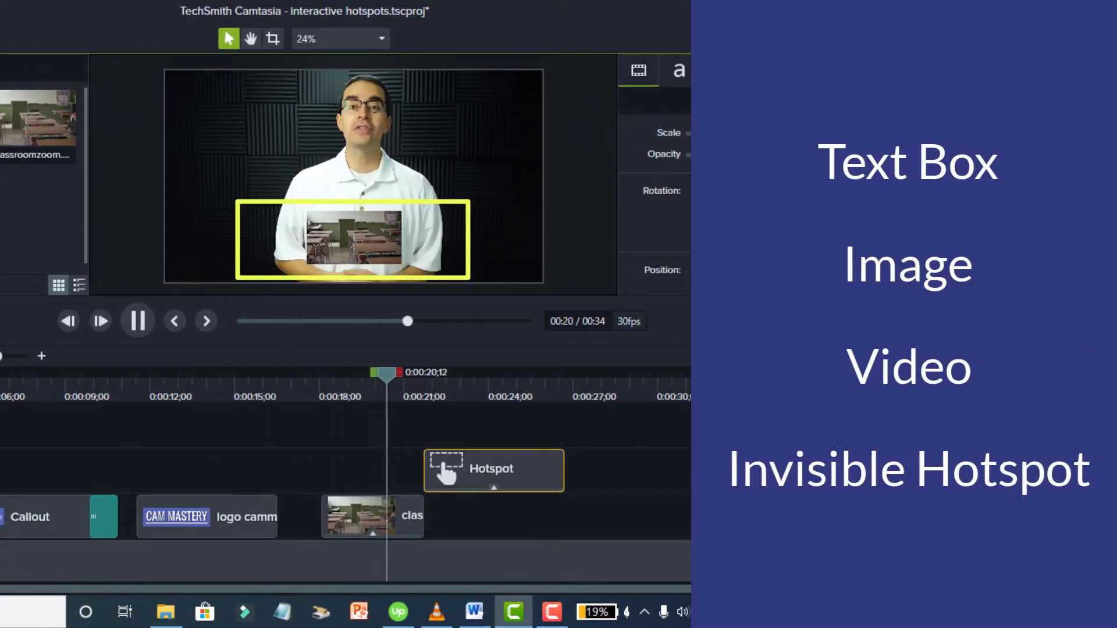
Widen the existing hotspot box to the right and add a new Hotspot annotation on Track 3
{"action": "left_click", "coordinate": [414, 239]}
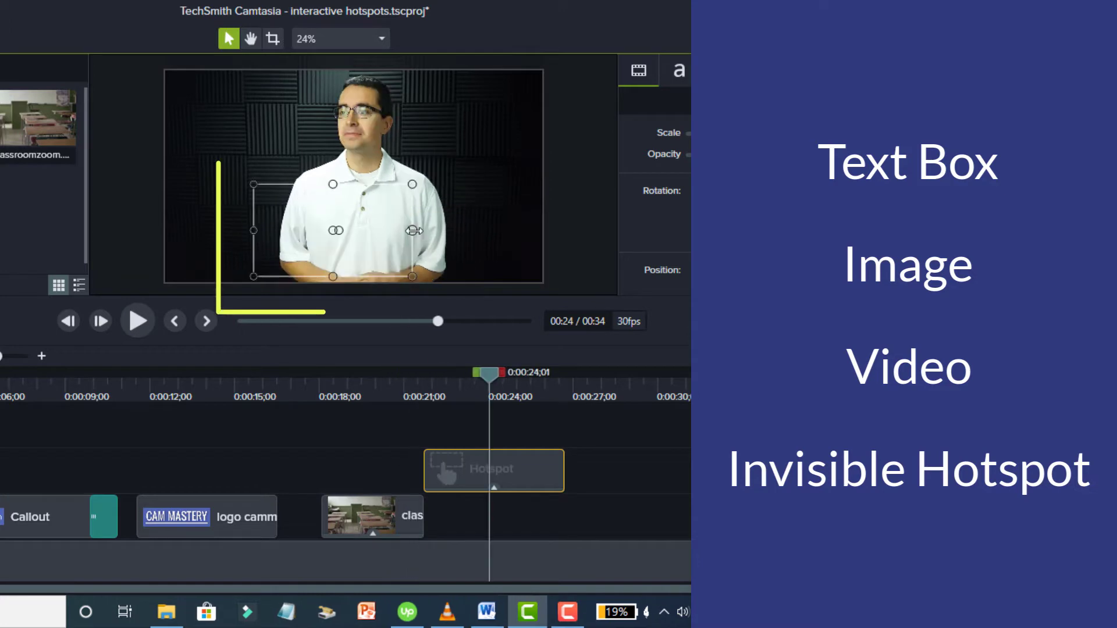
{"action": "left_click_drag", "start_coordinate": [412, 231], "coordinate": [453, 230]}
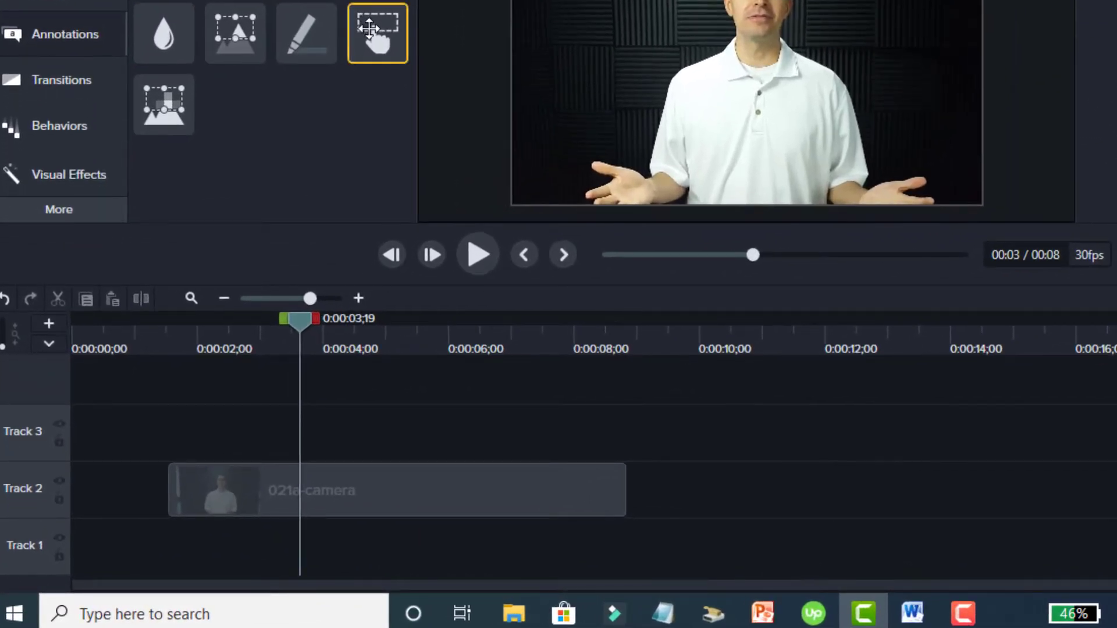
{"action": "mouse_move", "coordinate": [361, 80]}
{"action": "left_mouse_down"}
{"action": "mouse_move", "coordinate": [298, 291]}
{"action": "mouse_move", "coordinate": [305, 390]}
{"action": "mouse_move", "coordinate": [294, 427]}
{"action": "mouse_move", "coordinate": [268, 434]}
{"action": "mouse_move", "coordinate": [273, 534]}
{"action": "mouse_move", "coordinate": [259, 537]}
{"action": "left_mouse_up"}
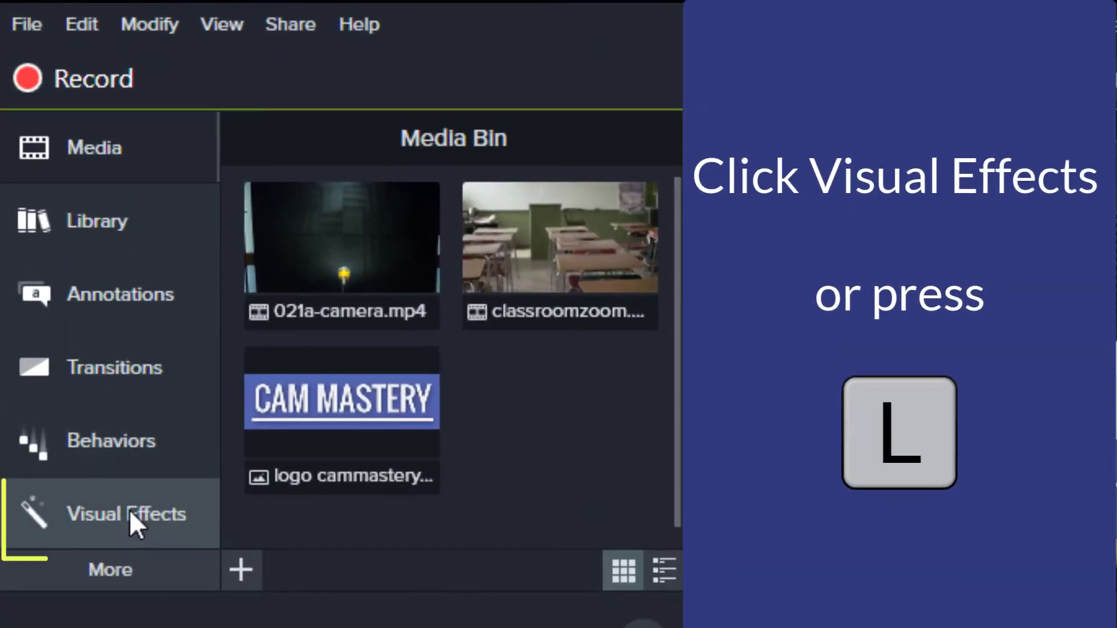
Apply the Interactive Hotspot visual effect to the Callout clip and reveal its effects
{"action": "left_click", "coordinate": [129, 511]}
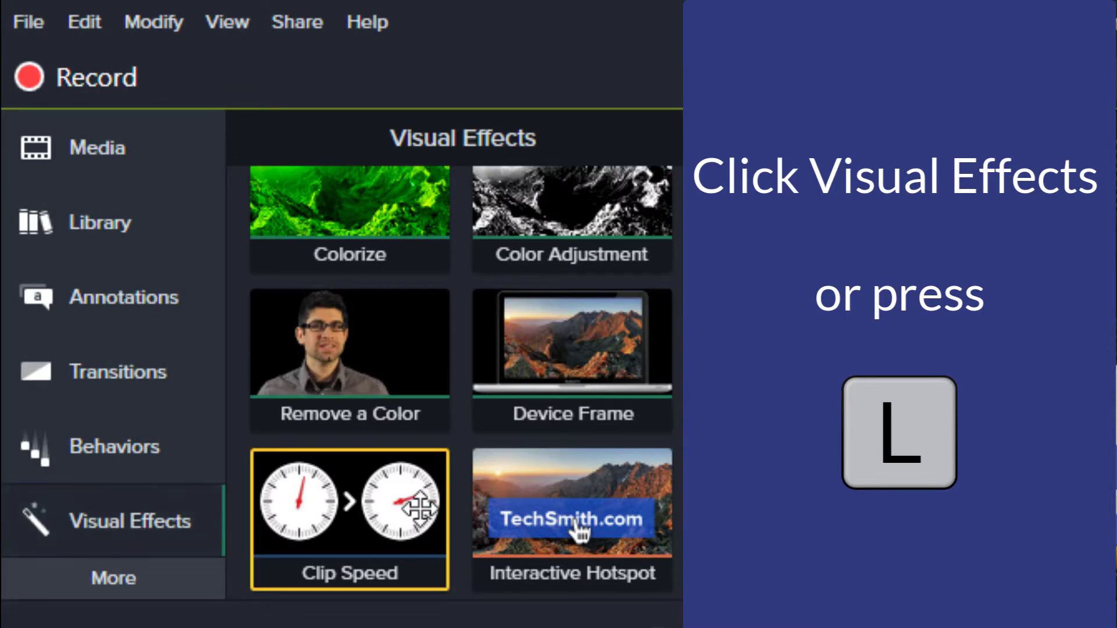
{"action": "left_click_drag", "start_coordinate": [538, 507], "coordinate": [524, 510]}
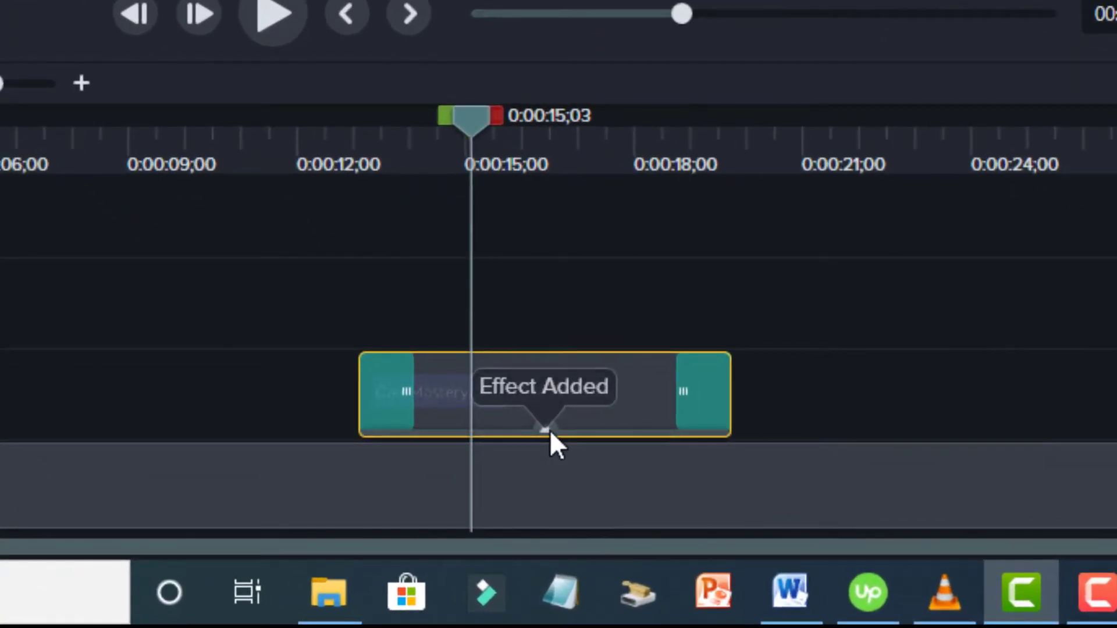
{"action": "left_click", "coordinate": [547, 430]}
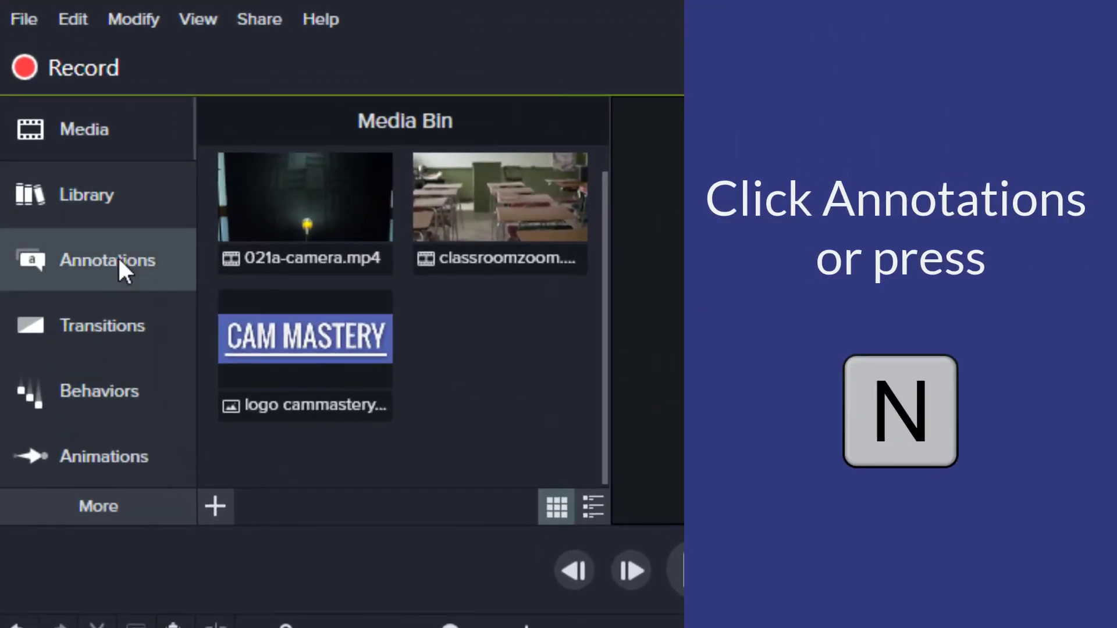
Place a Blur & Highlight Hotspot annotation on Track 3, framing the presenter's torso
{"action": "left_click", "coordinate": [119, 261]}
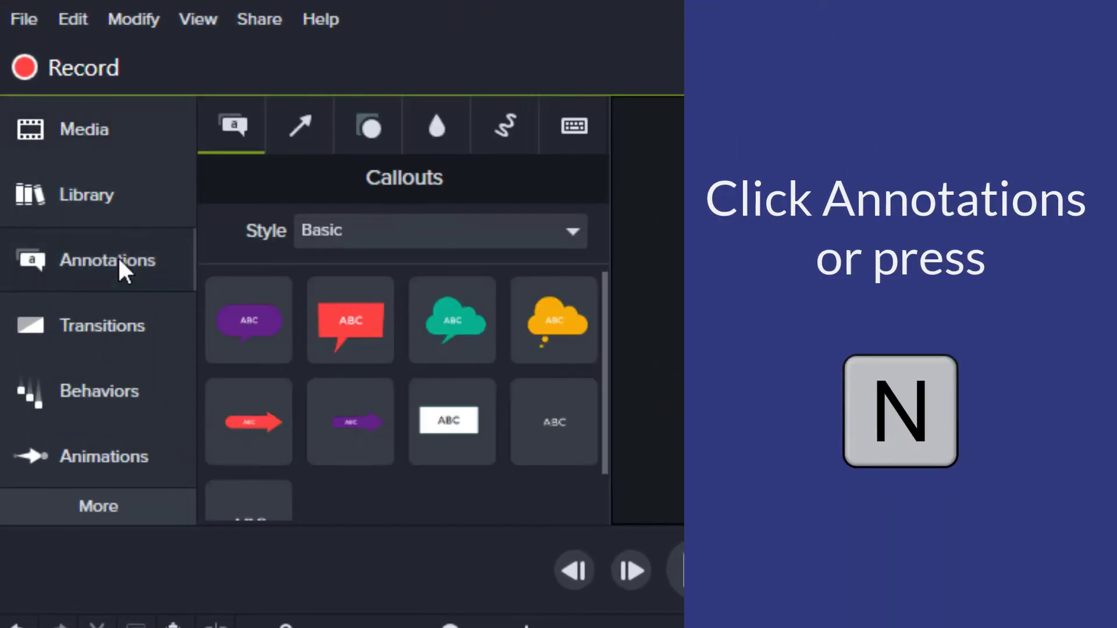
{"action": "left_click", "coordinate": [429, 133]}
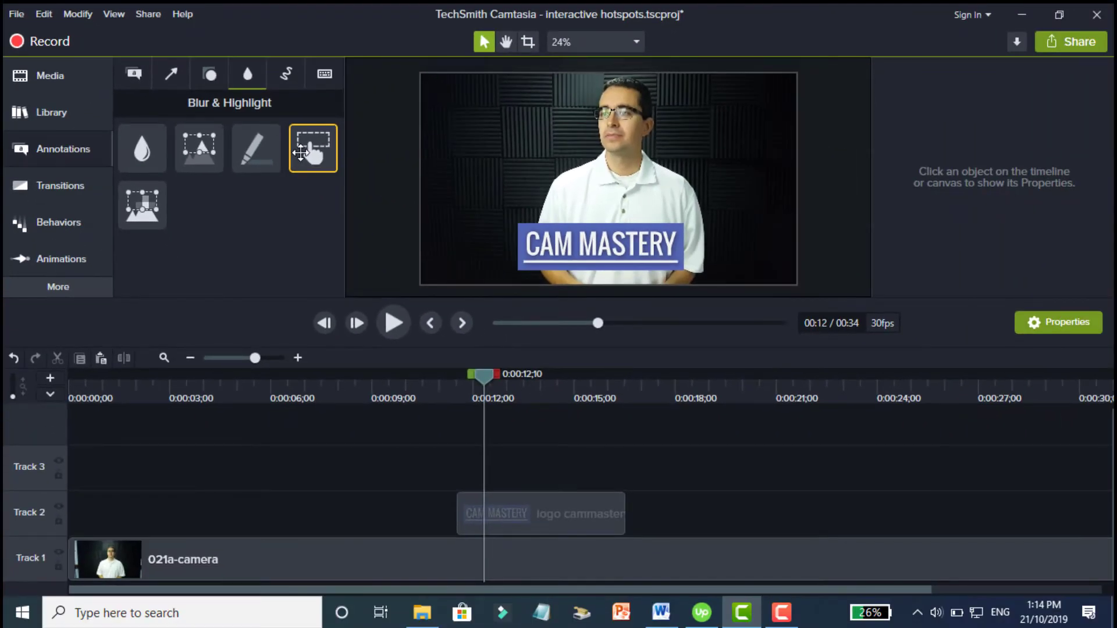
{"action": "left_click_drag", "start_coordinate": [301, 153], "coordinate": [465, 469]}
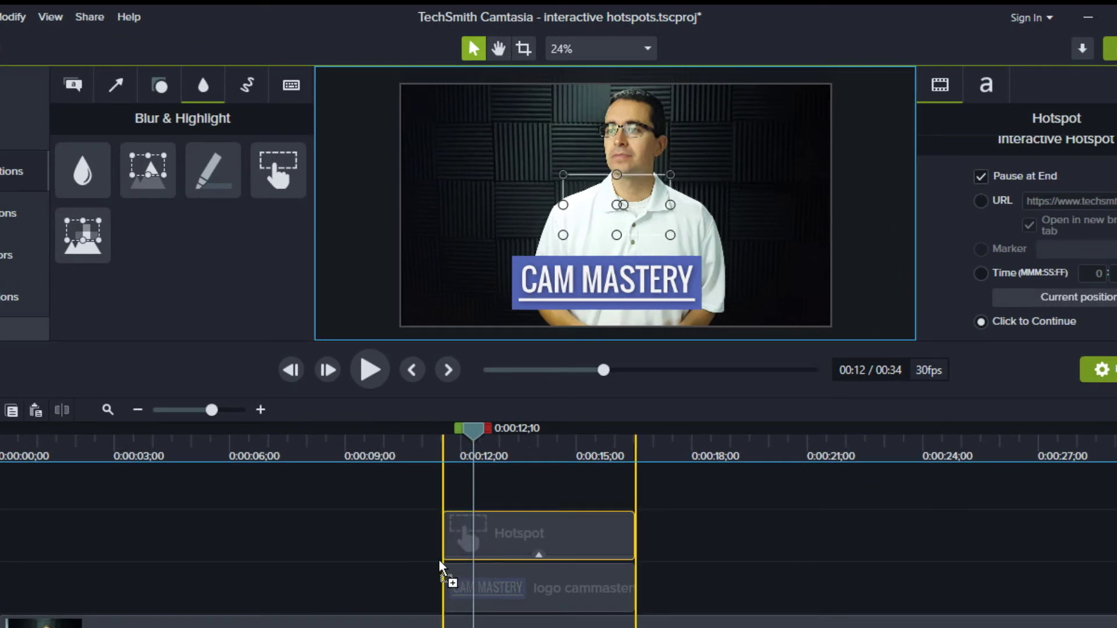
{"action": "left_click_drag", "start_coordinate": [441, 568], "coordinate": [445, 570]}
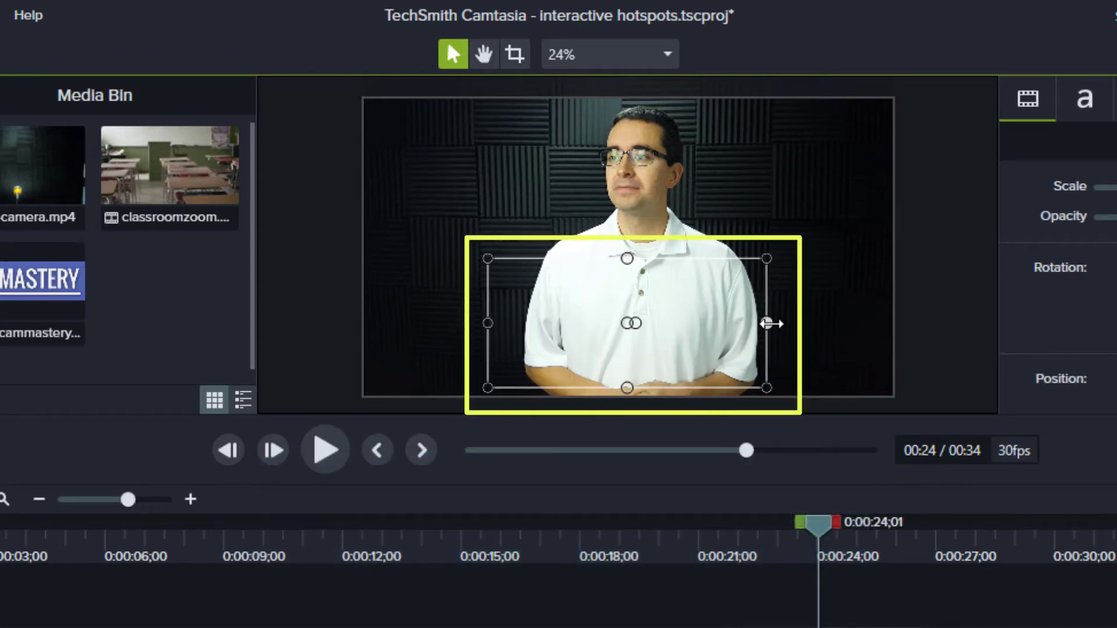
Narrow the hotspot box from its right edge, then widen it back over the torso
{"action": "left_click_drag", "start_coordinate": [767, 324], "coordinate": [710, 331]}
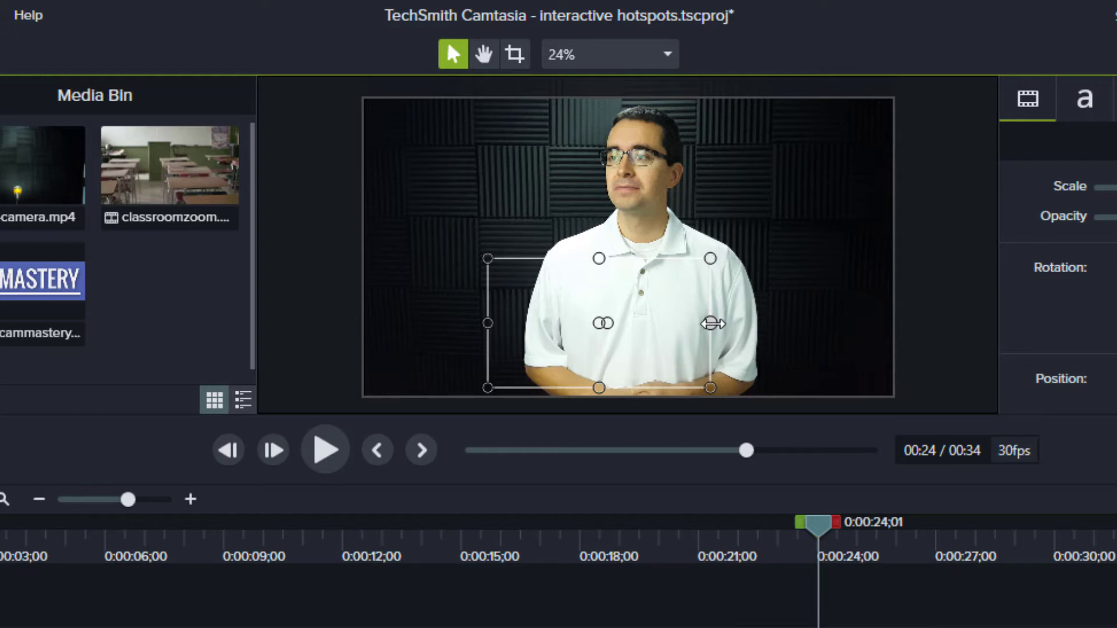
{"action": "left_click_drag", "start_coordinate": [753, 324], "coordinate": [768, 324]}
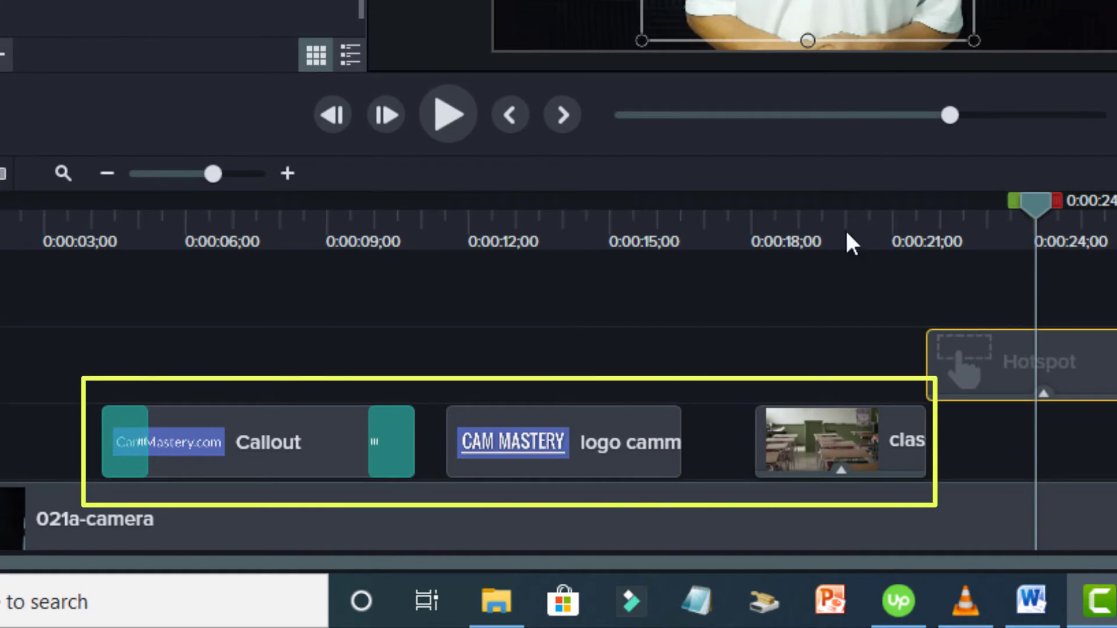
Select the logo clip and expand the callout clip's effects to show Interactive Hotspot
{"action": "left_click", "coordinate": [605, 424]}
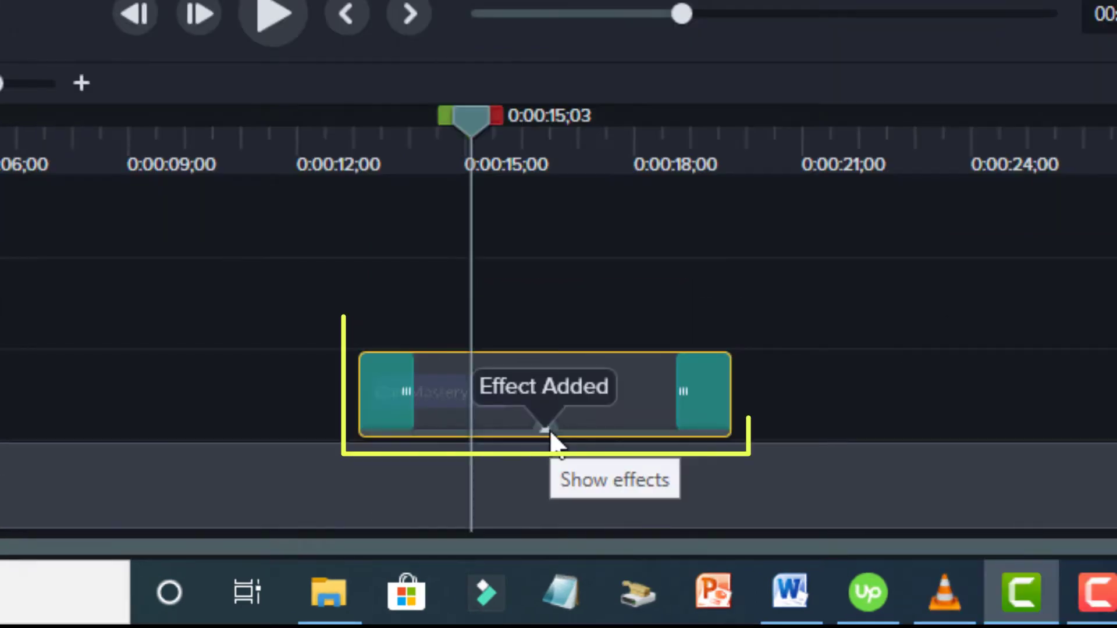
{"action": "left_click", "coordinate": [547, 432]}
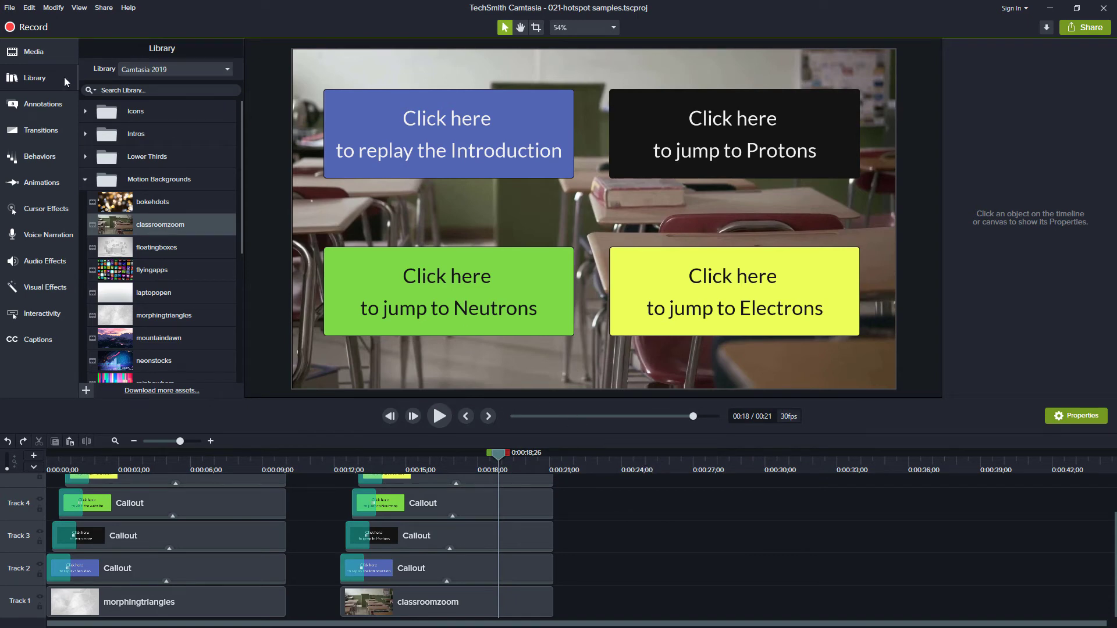
Launch the Share > Local File Production Wizard, list its presets, and open the 021-hotspot samples folder
{"action": "left_click", "coordinate": [34, 57]}
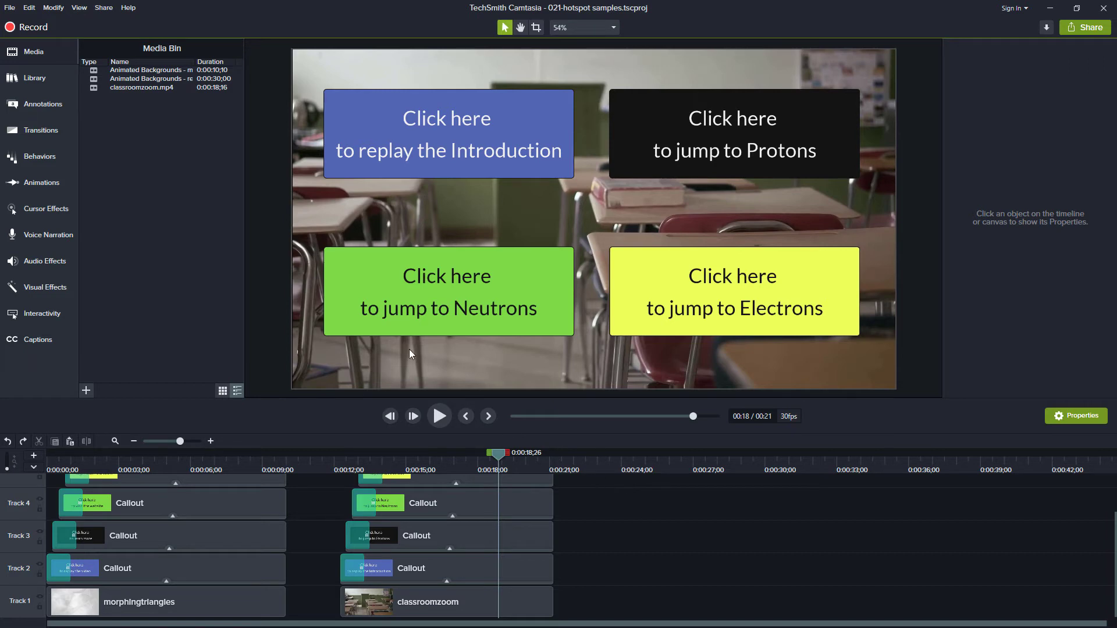
{"action": "left_click", "coordinate": [107, 9]}
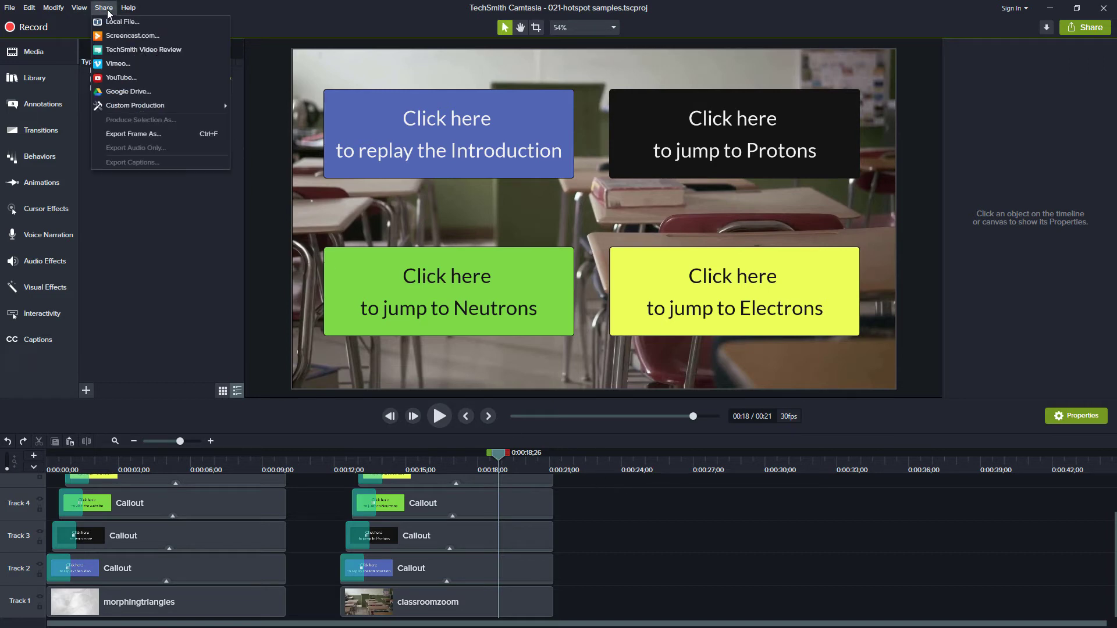
{"action": "left_click", "coordinate": [122, 22]}
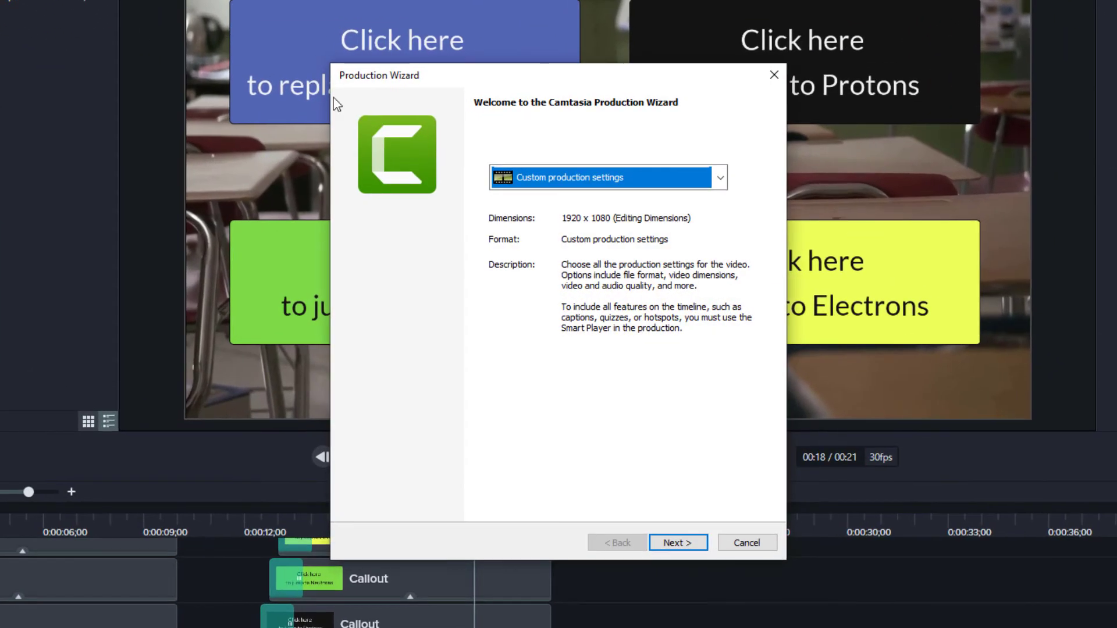
{"action": "left_click", "coordinate": [720, 177]}
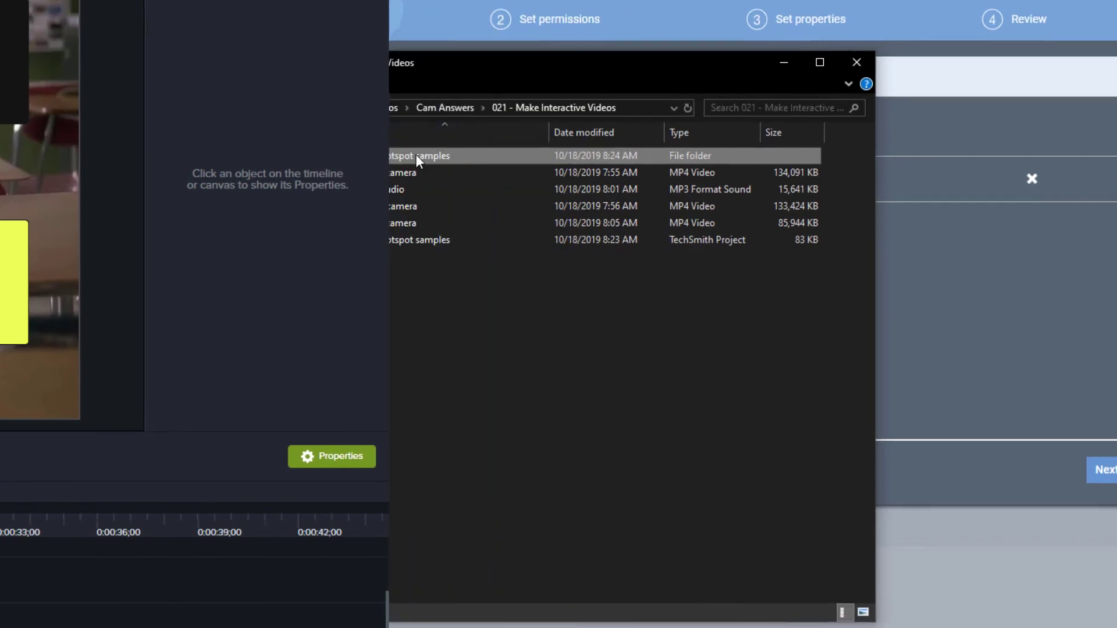
{"action": "double_click", "coordinate": [415, 154]}
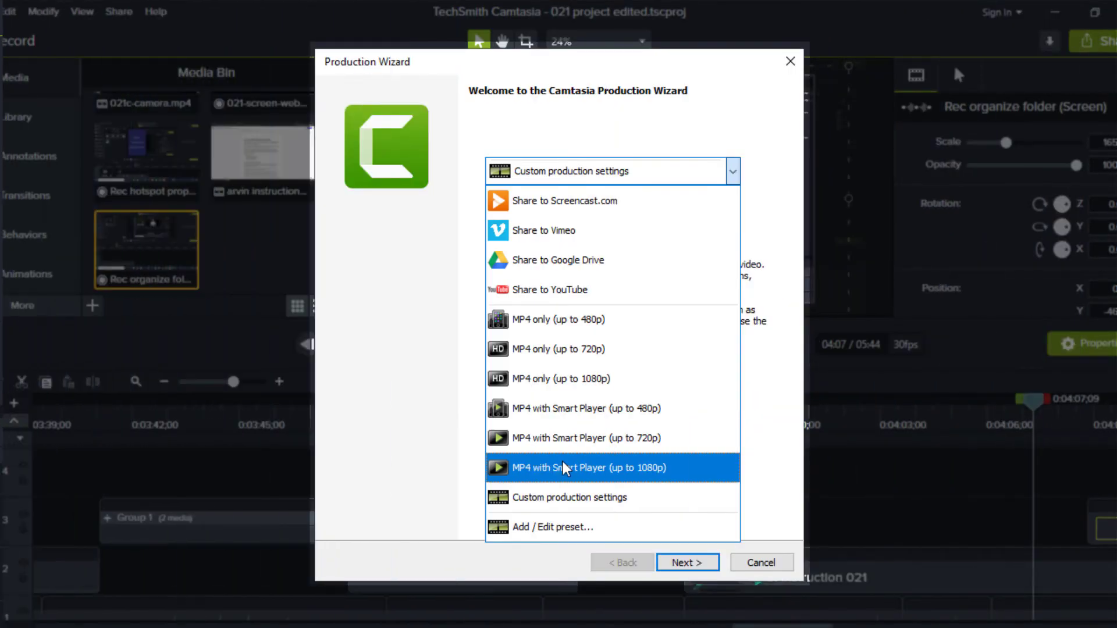
Pick Custom production settings and advance to the file format page with MP4 - Smart Player (HTML5)
{"action": "left_click", "coordinate": [563, 499]}
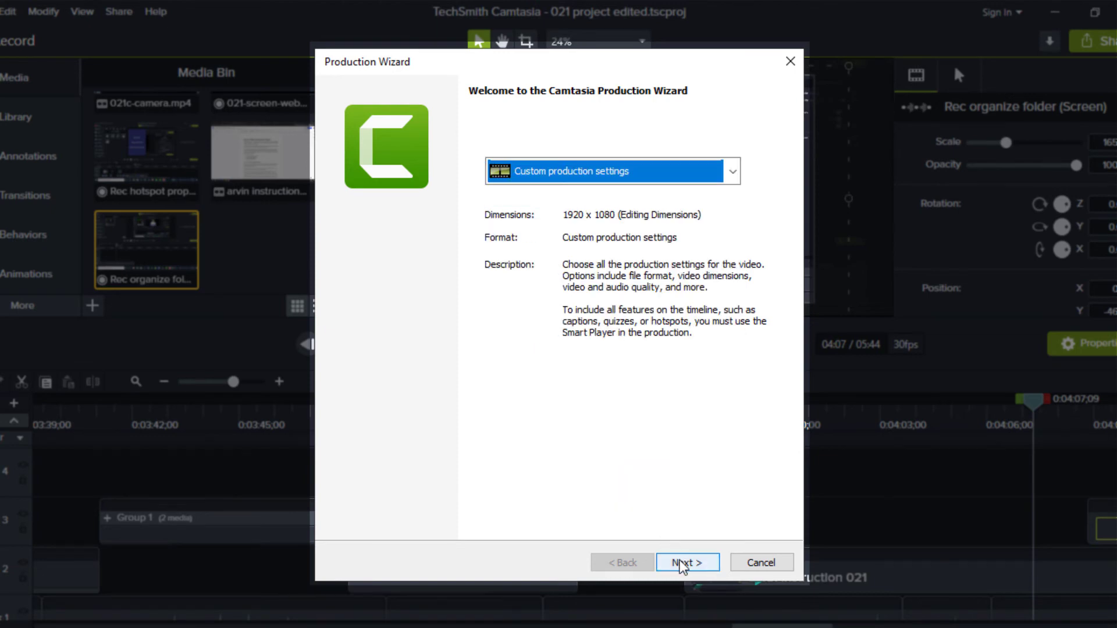
{"action": "left_click", "coordinate": [683, 565]}
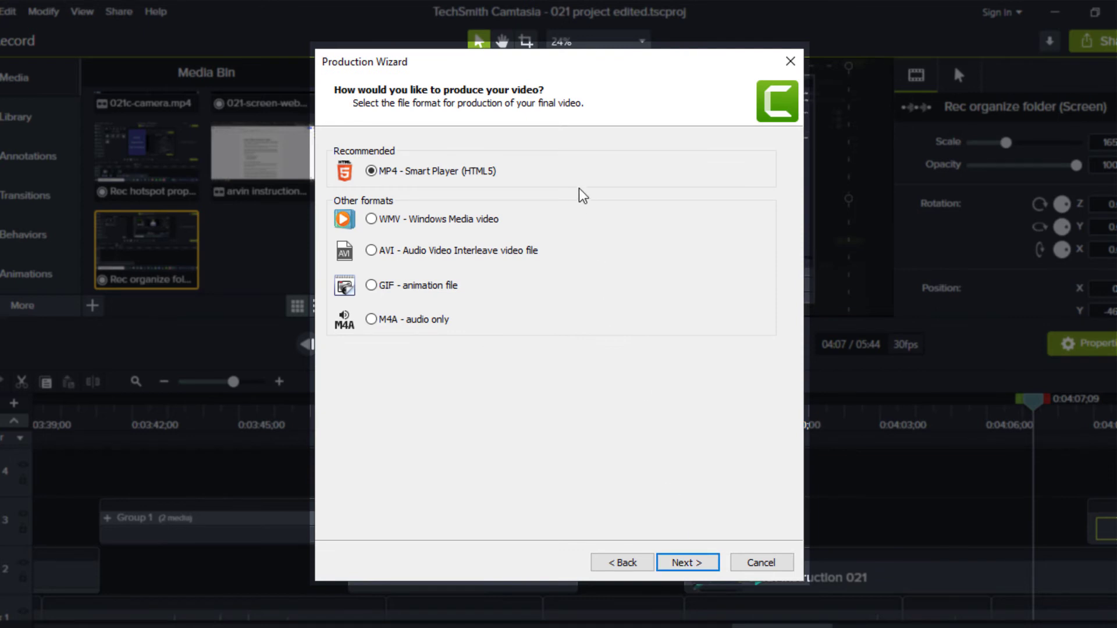
In Smart Player Options, enable Produce with controller, then go to the Size settings
{"action": "key", "text": "Return"}
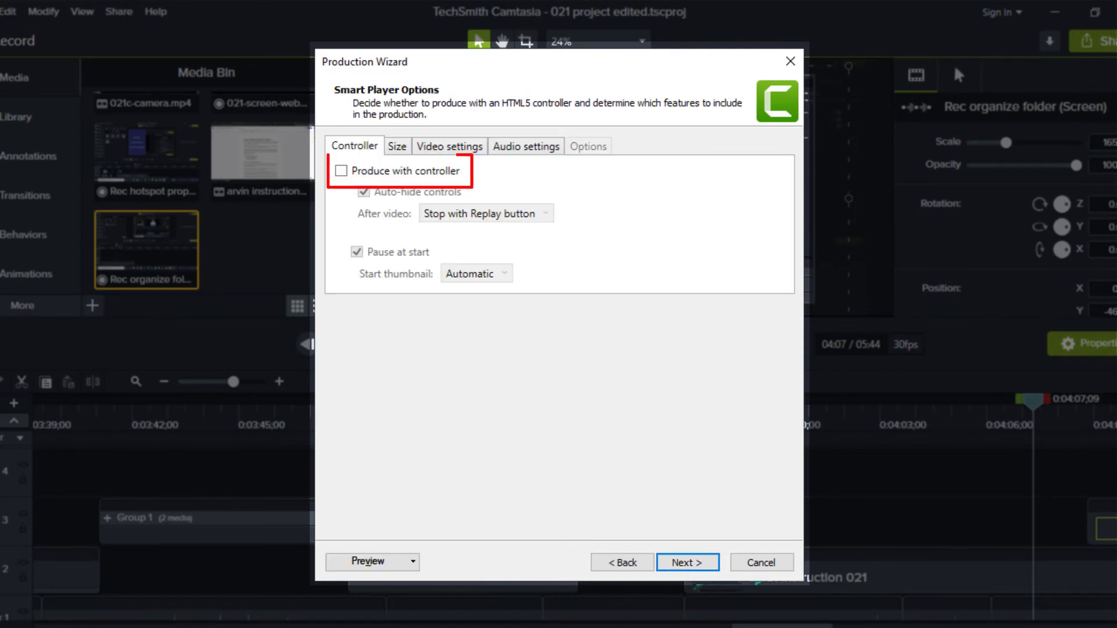
{"action": "left_click", "coordinate": [342, 171]}
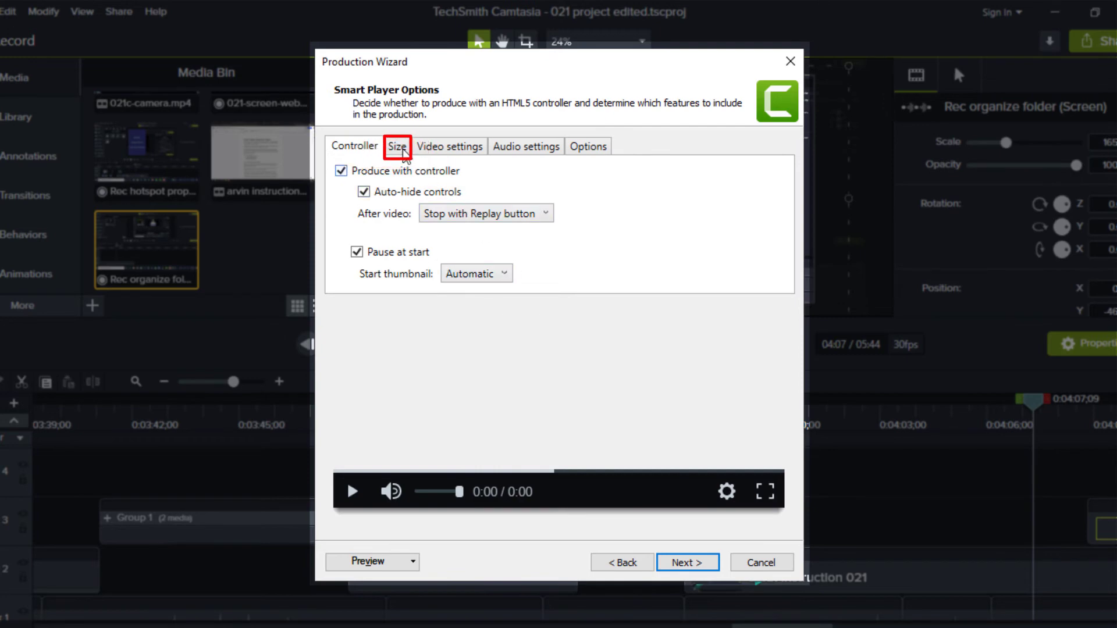
{"action": "left_click", "coordinate": [398, 147]}
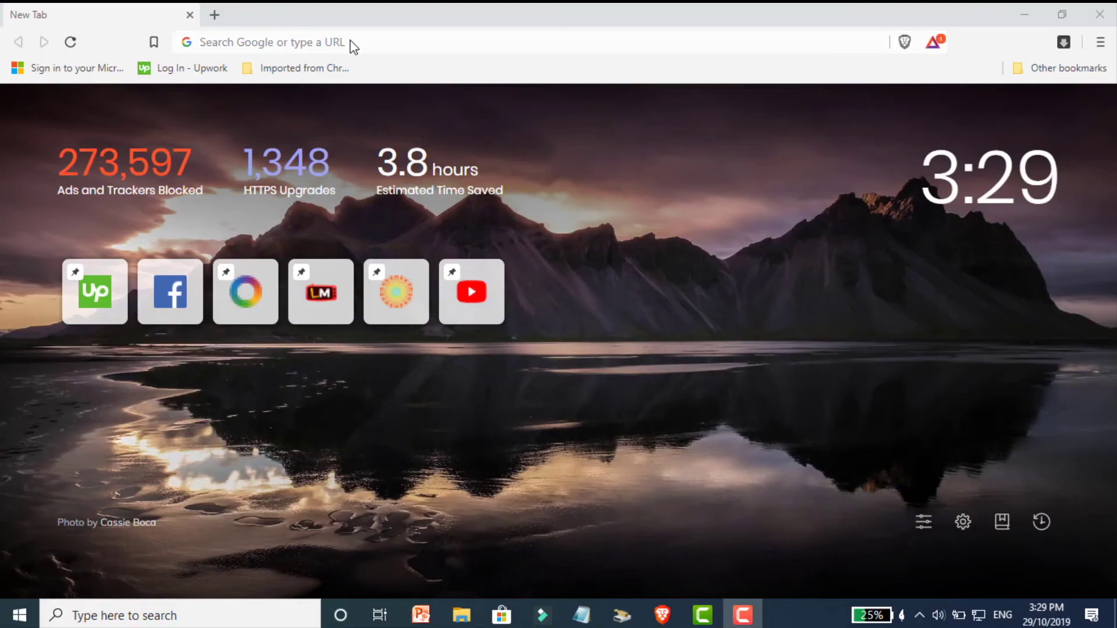
Go to screencast.com and begin signing up for a Screencast account
{"action": "left_click", "coordinate": [351, 40]}
{"action": "type", "text": "screencast.com"}
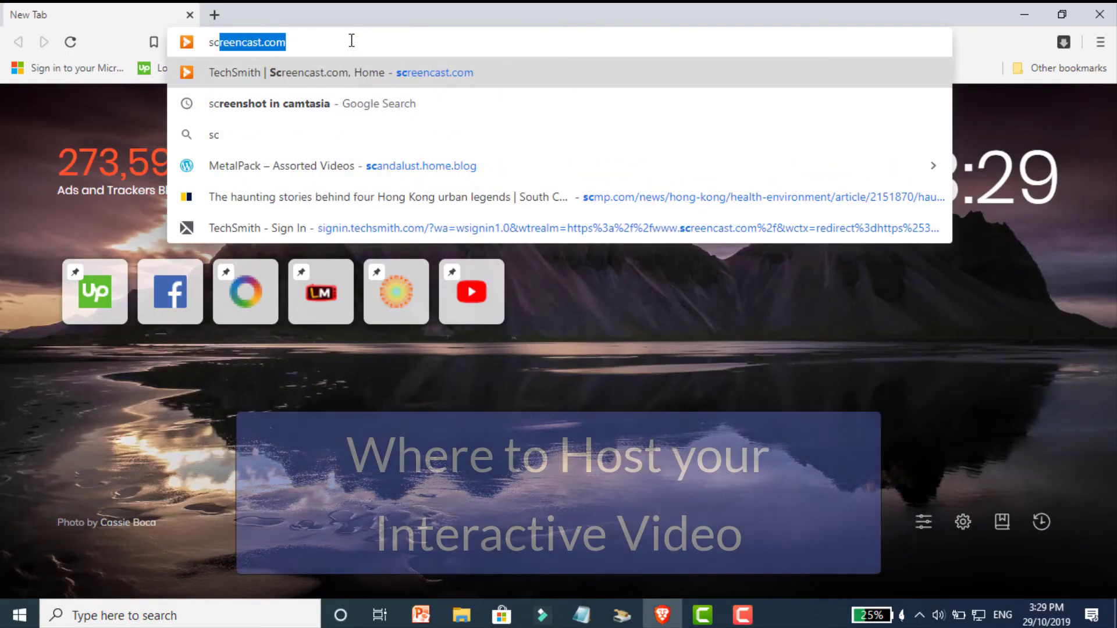
{"action": "key", "text": "Return"}
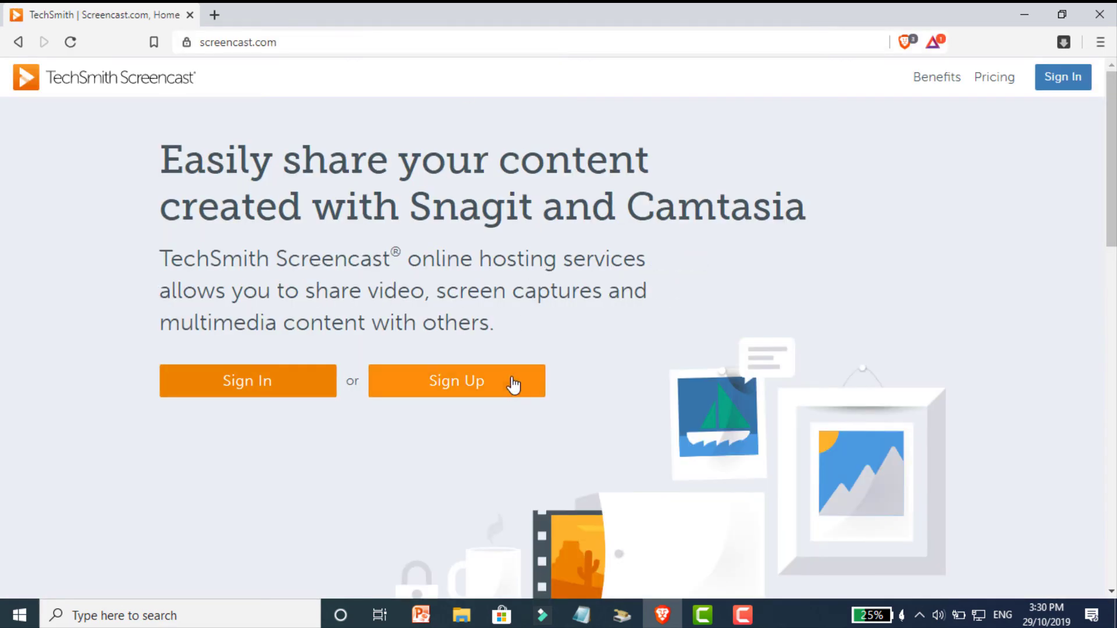
{"action": "left_click", "coordinate": [488, 392]}
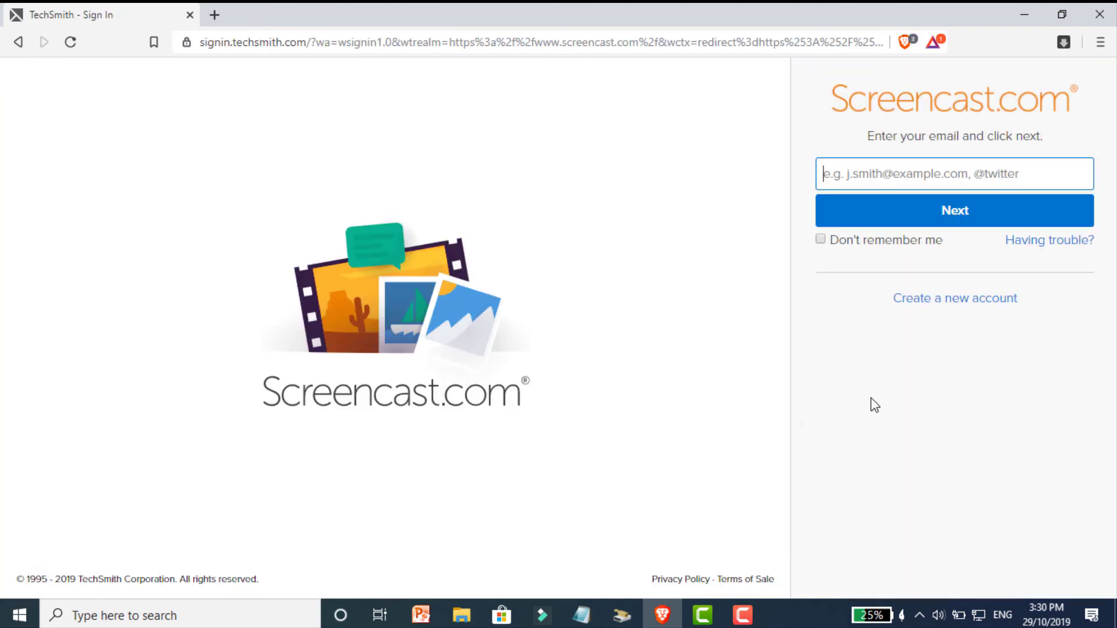
Enter the account e-mail, create a new account with a password, and enter the e-mail for sign-in
{"action": "left_click", "coordinate": [506, 170]}
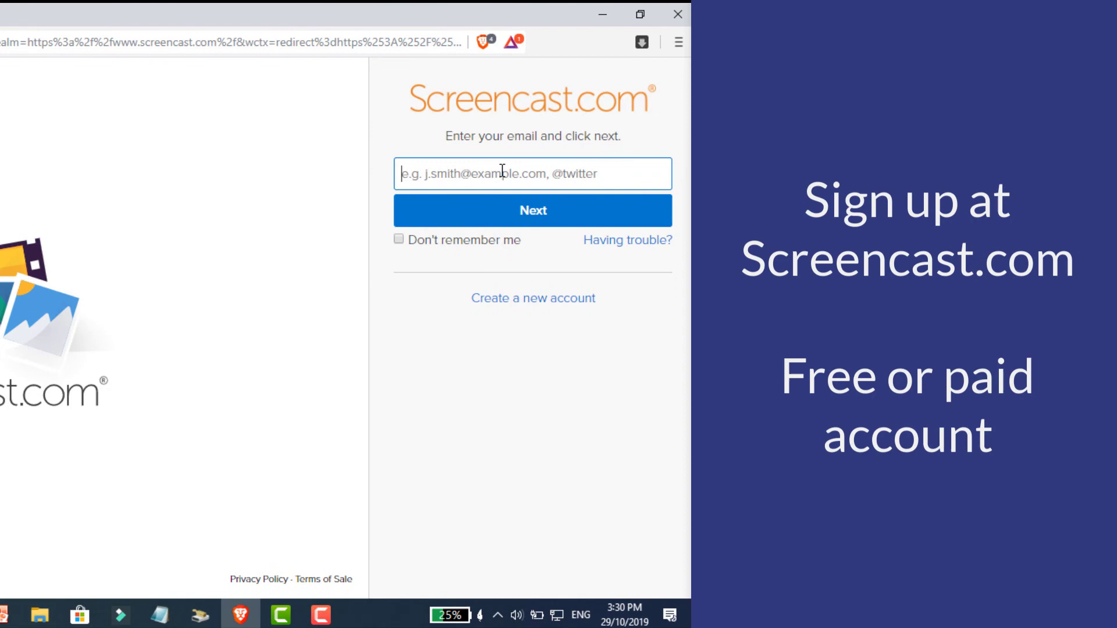
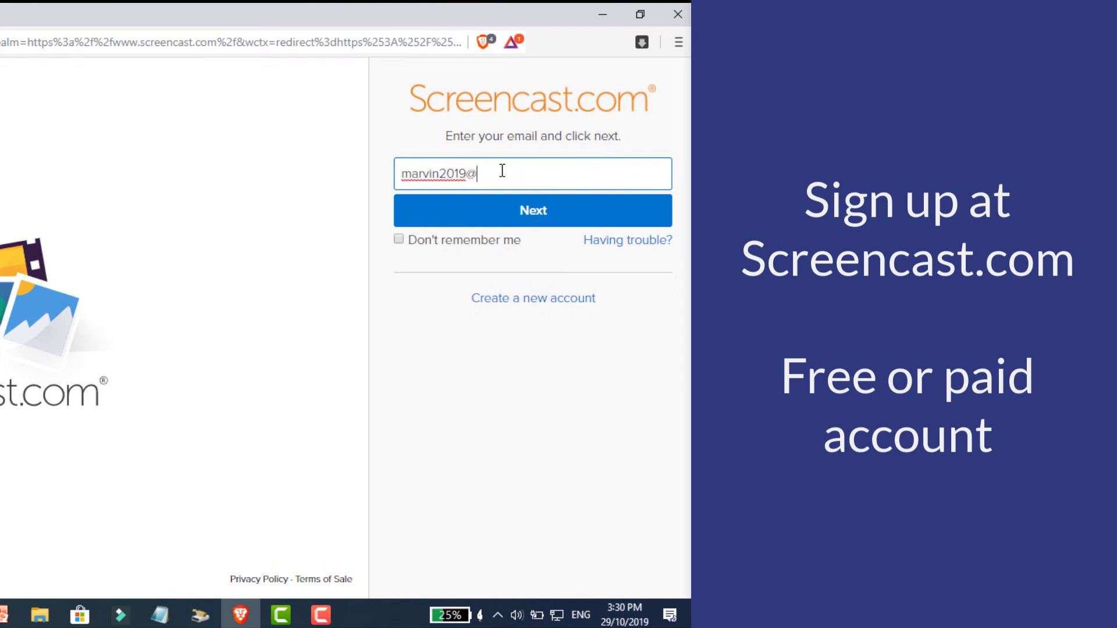
{"action": "left_click", "coordinate": [560, 298]}
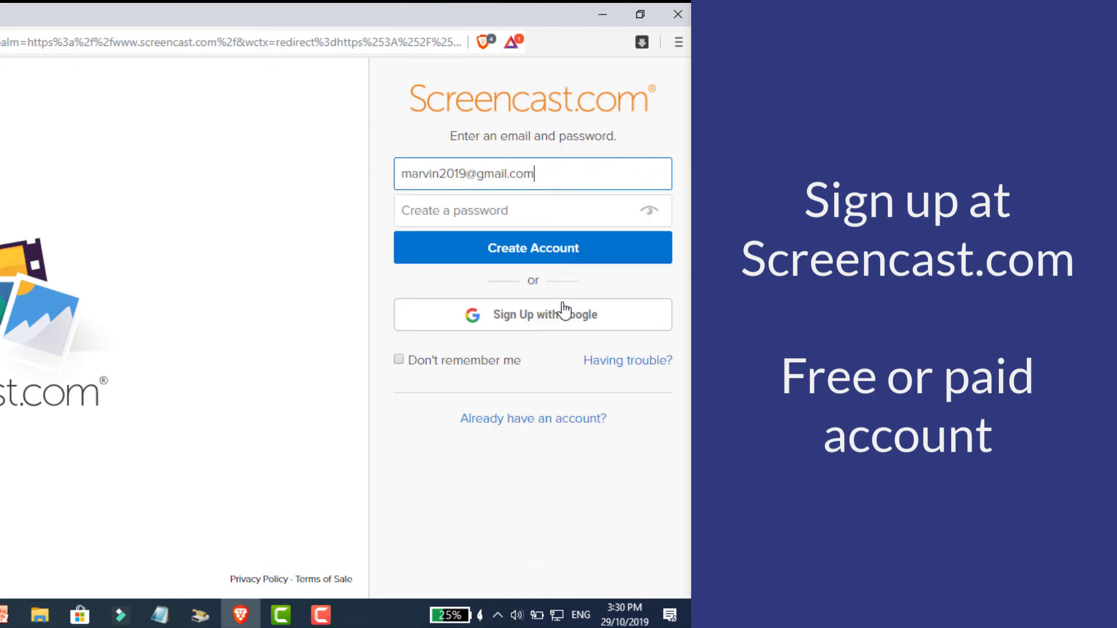
{"action": "left_click", "coordinate": [497, 211]}
{"action": "type", "text": "•••"}
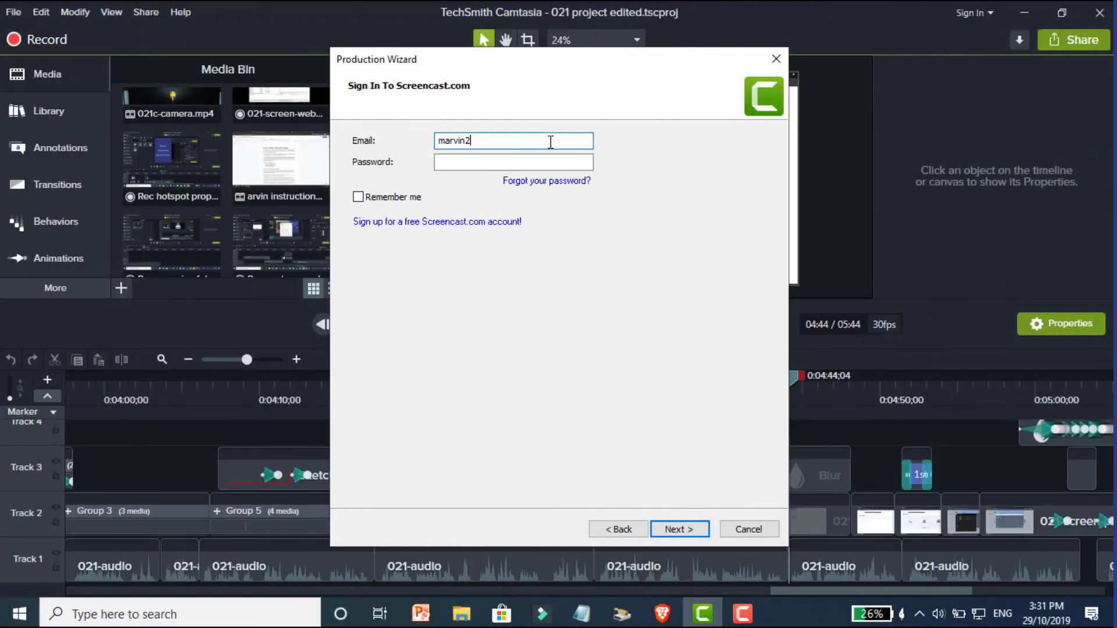
{"action": "type", "text": "19@gmail.com"}
{"action": "left_click", "coordinate": [509, 160]}
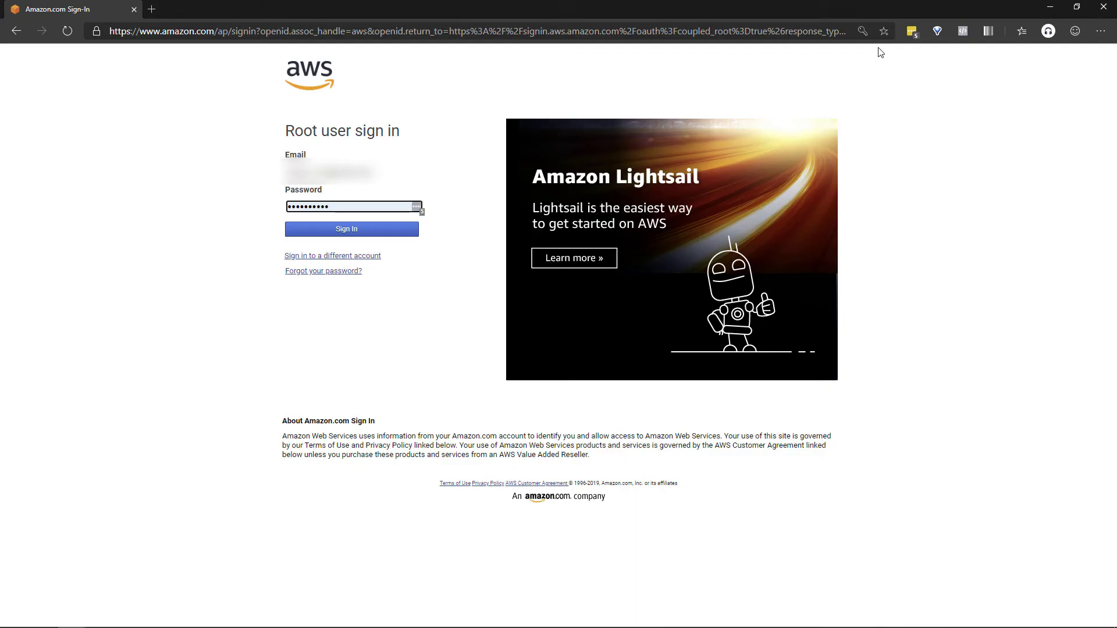
Sign in to AWS and upload the 021-hotspot samples folder to camanswers with public read access
{"action": "left_click", "coordinate": [348, 231]}
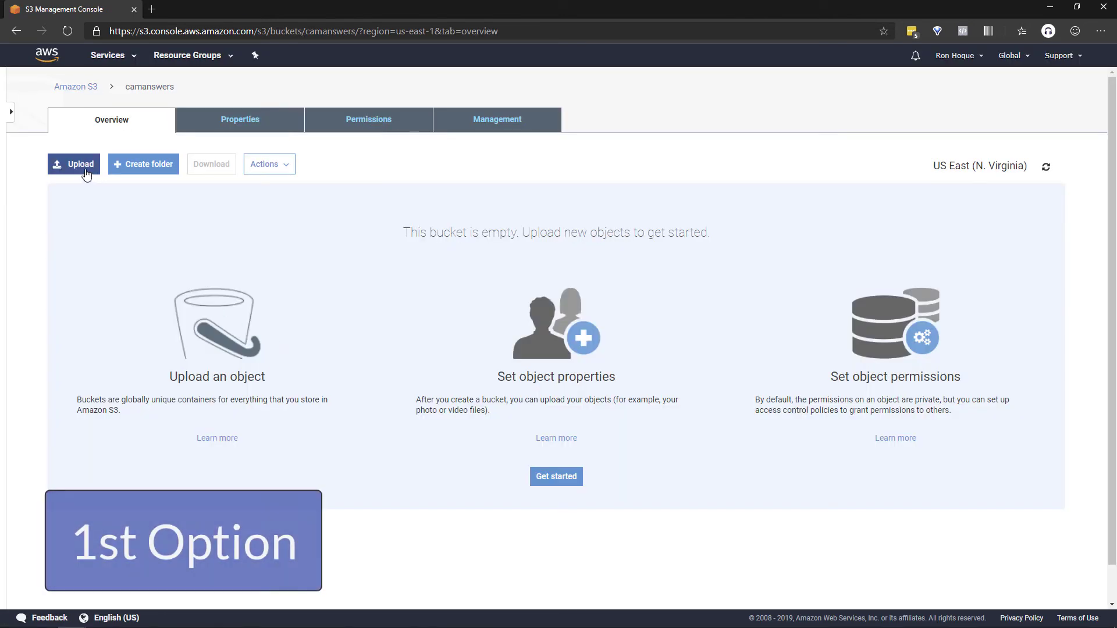
{"action": "left_click", "coordinate": [84, 170]}
{"action": "key", "text": "alt+Tab"}
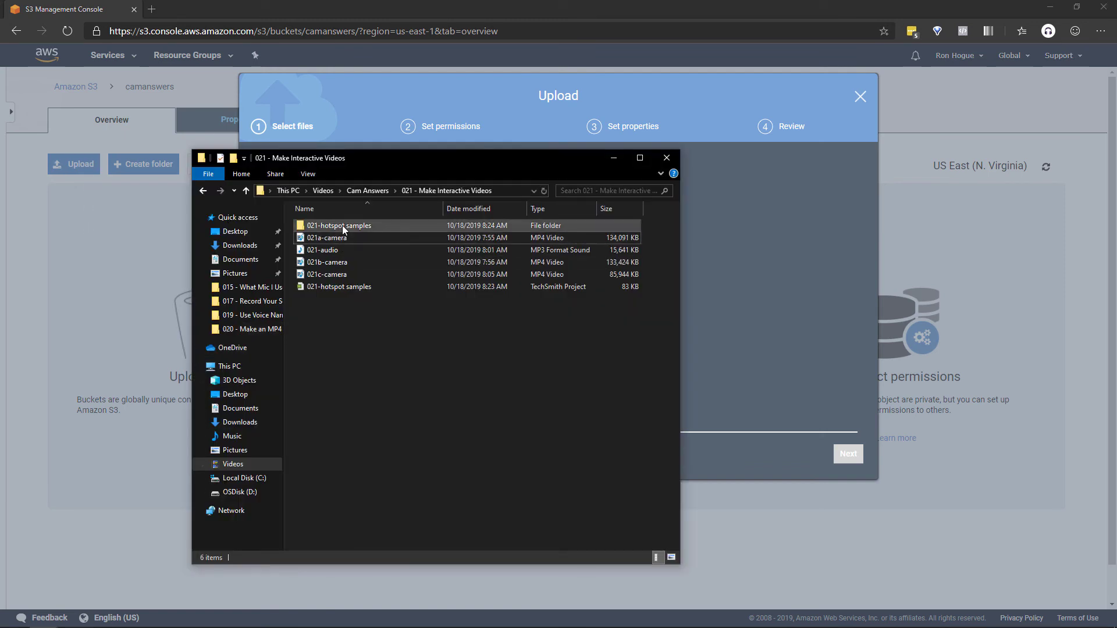
{"action": "left_click_drag", "start_coordinate": [342, 226], "coordinate": [480, 406]}
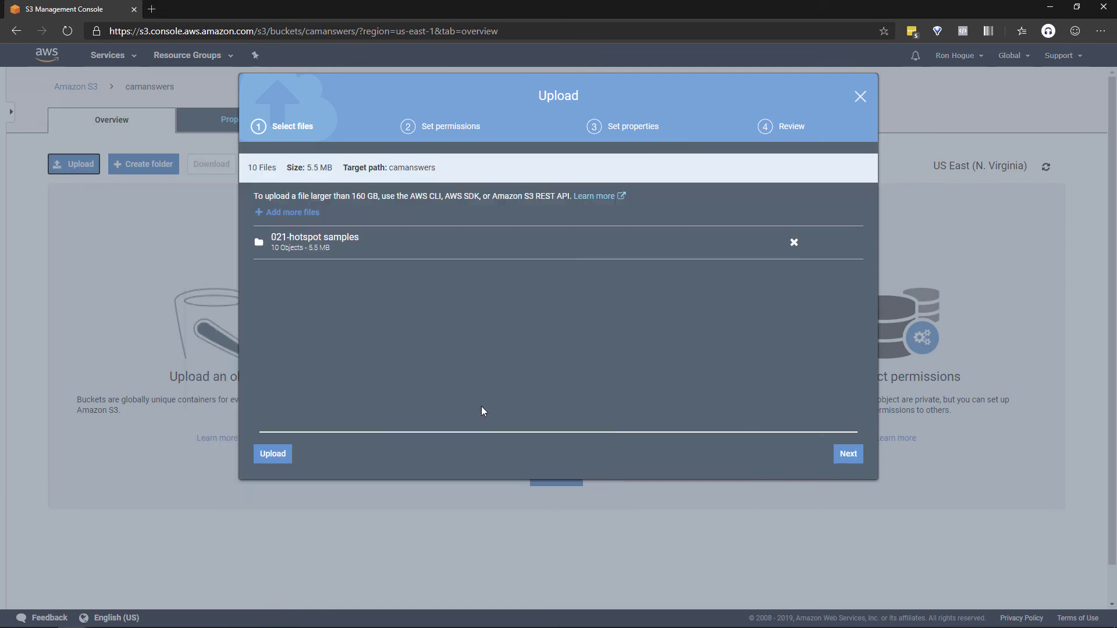
{"action": "left_click", "coordinate": [850, 460]}
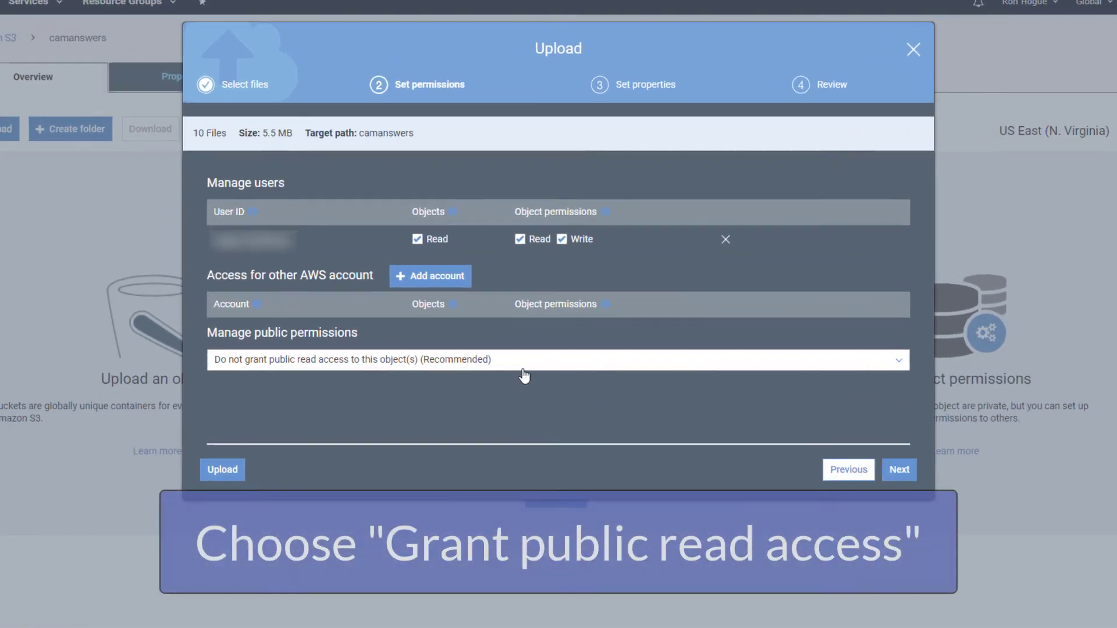
{"action": "left_click", "coordinate": [529, 366]}
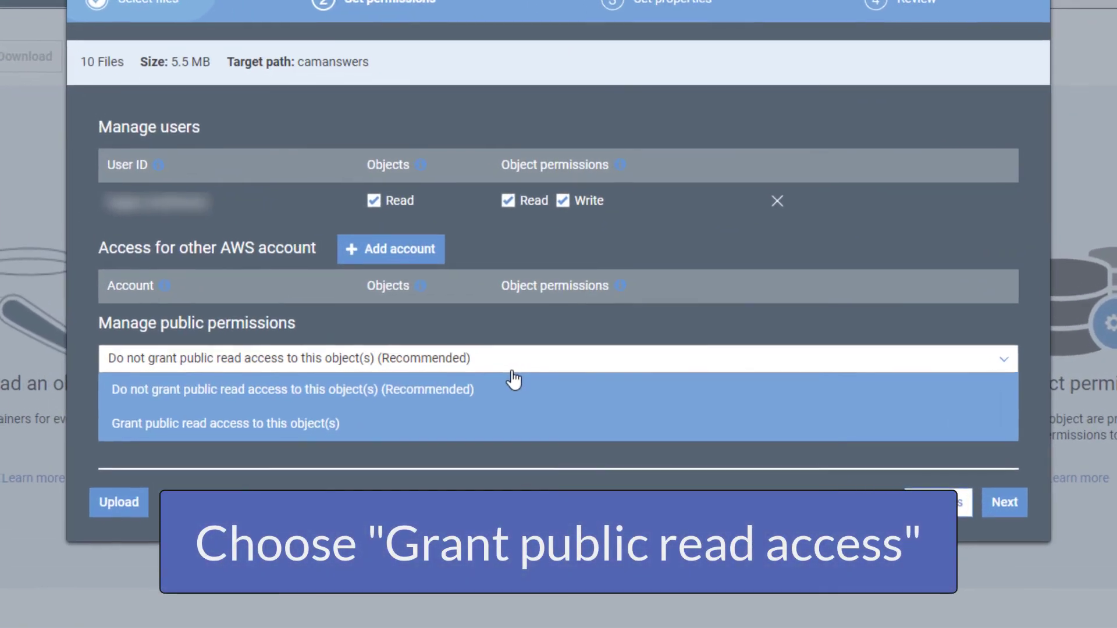
{"action": "left_click", "coordinate": [349, 426]}
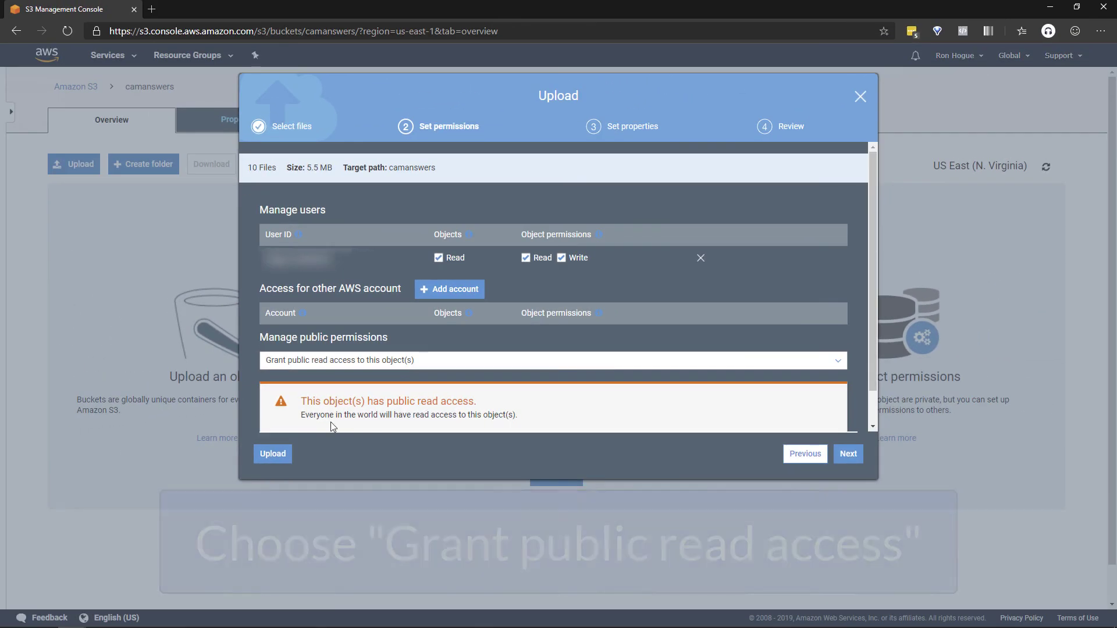
{"action": "left_click", "coordinate": [259, 454]}
View the 021-hotspot samples.html details and Object URL, then copy the folder to the Lightsail server
{"action": "left_click", "coordinate": [147, 273]}
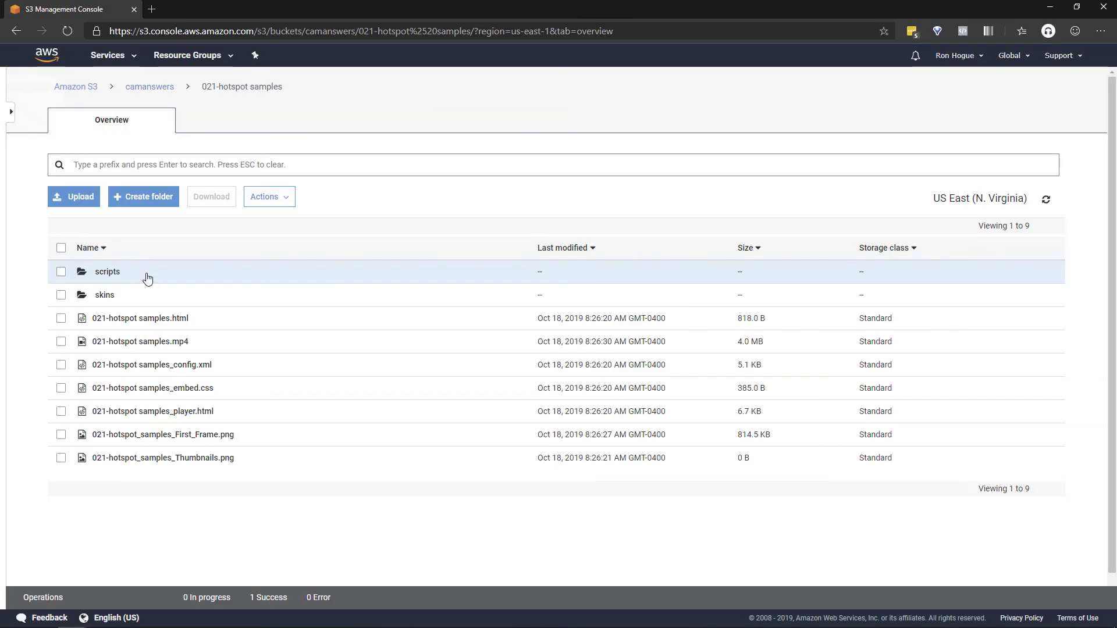
{"action": "left_click", "coordinate": [136, 322]}
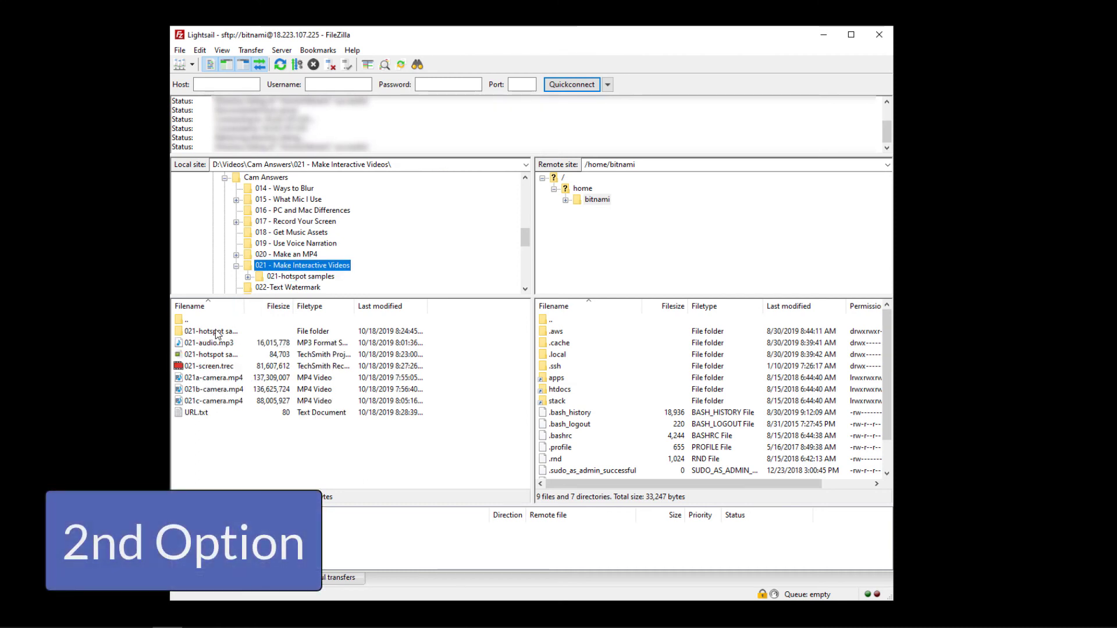
{"action": "left_click_drag", "start_coordinate": [219, 329], "coordinate": [581, 429]}
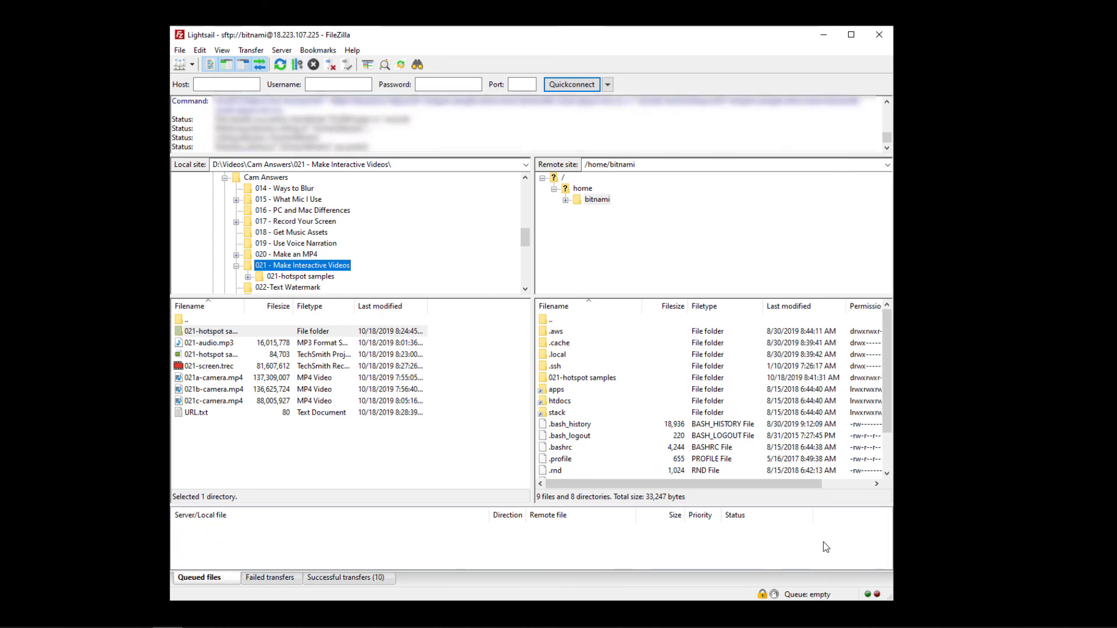
Add public execute to the server's 021-hotspot samples.html, making its permissions 665
{"action": "double_click", "coordinate": [601, 378]}
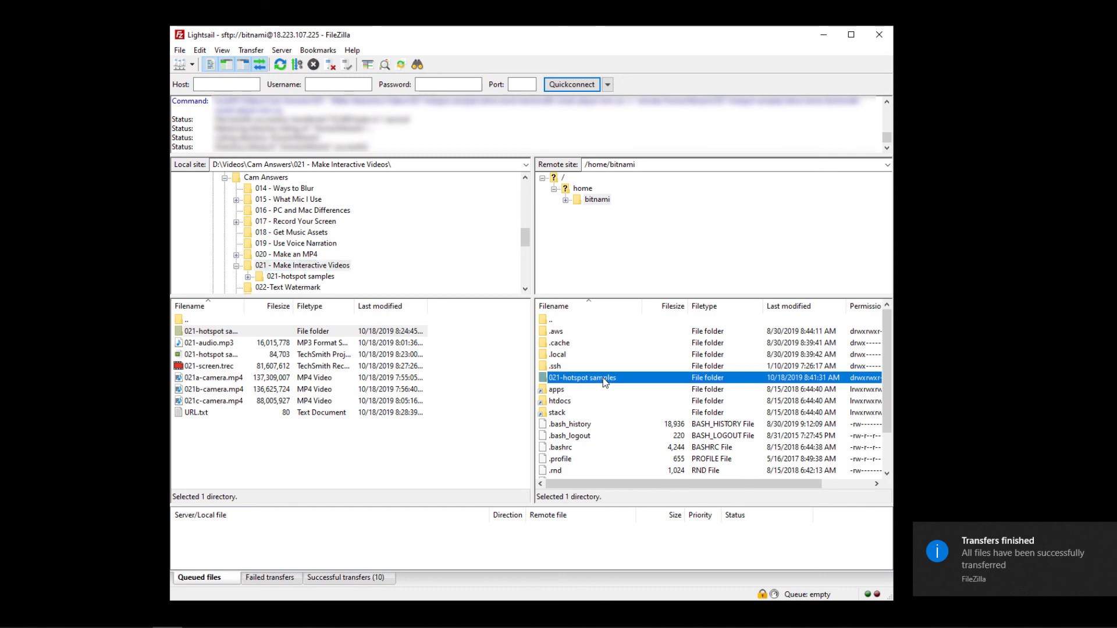
{"action": "left_click", "coordinate": [604, 355]}
{"action": "right_click", "coordinate": [604, 356]}
{"action": "left_click", "coordinate": [652, 505]}
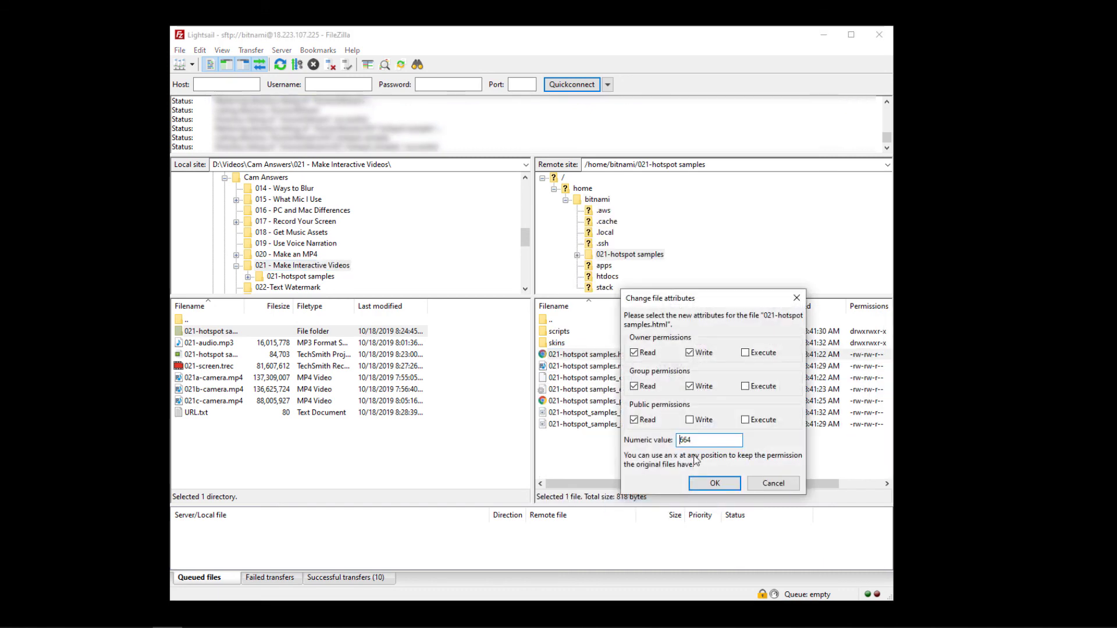
{"action": "left_click", "coordinate": [745, 420]}
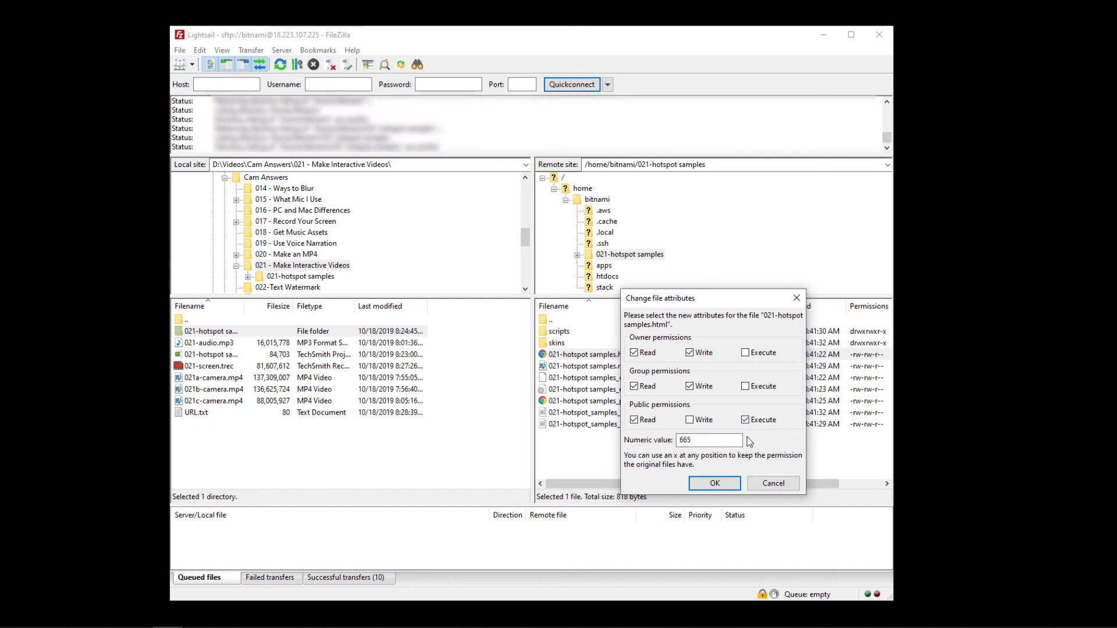
{"action": "left_click", "coordinate": [716, 484]}
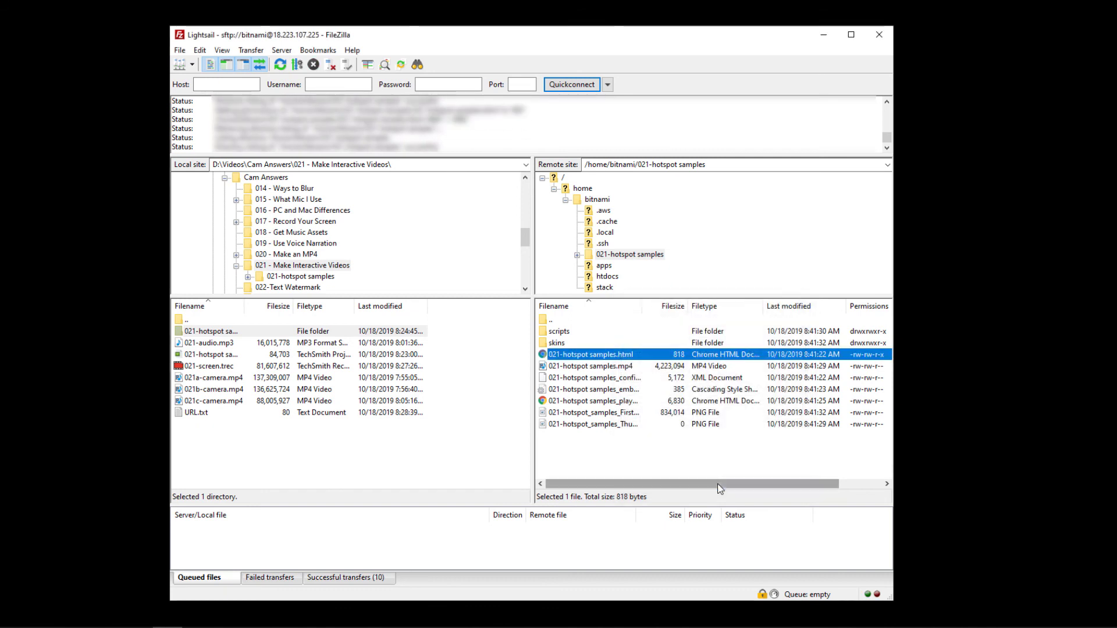